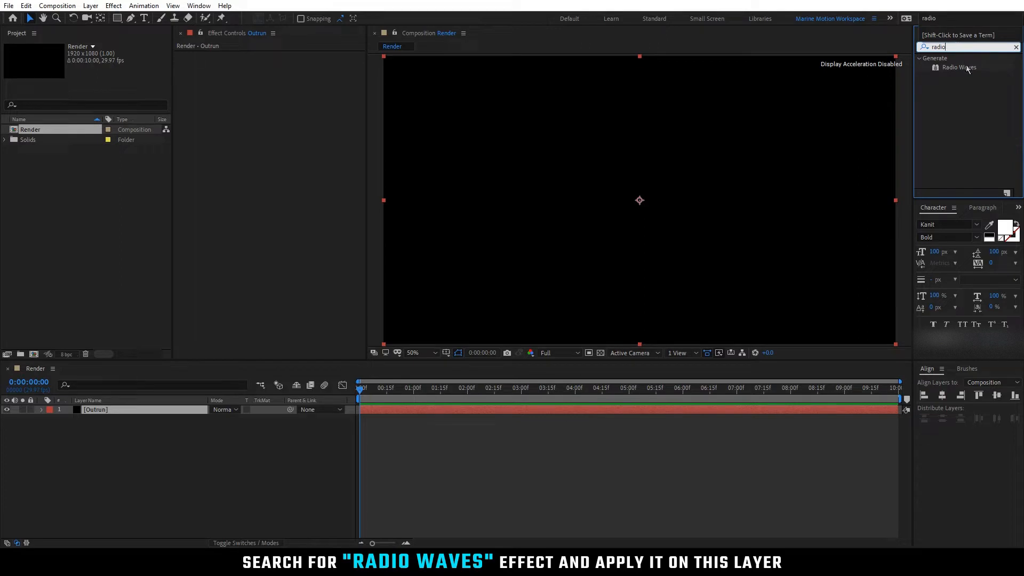
Apply the Radio Waves effect to the Outrun layer.
drag(976, 71, 191, 411)
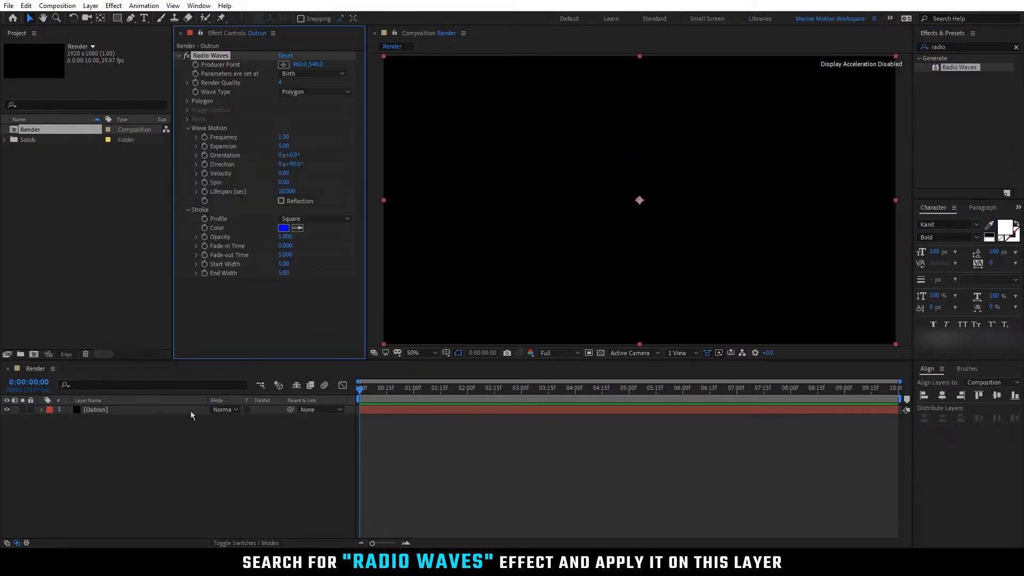
click(221, 445)
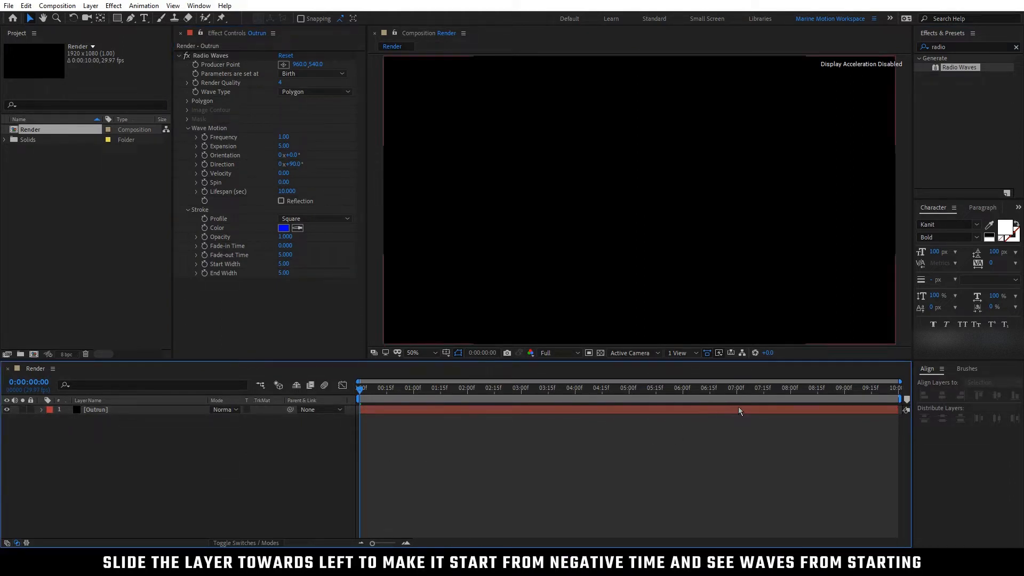
Shift the Outrun layer earlier so it starts before time zero, and extend its end to the composition's 10-second end.
drag(739, 410, 381, 414)
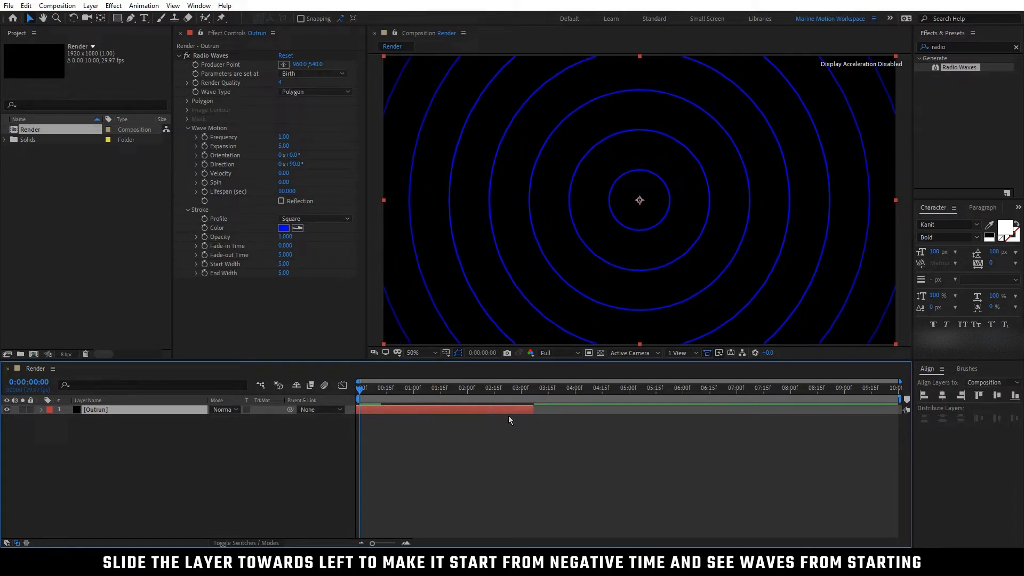
drag(535, 409, 894, 431)
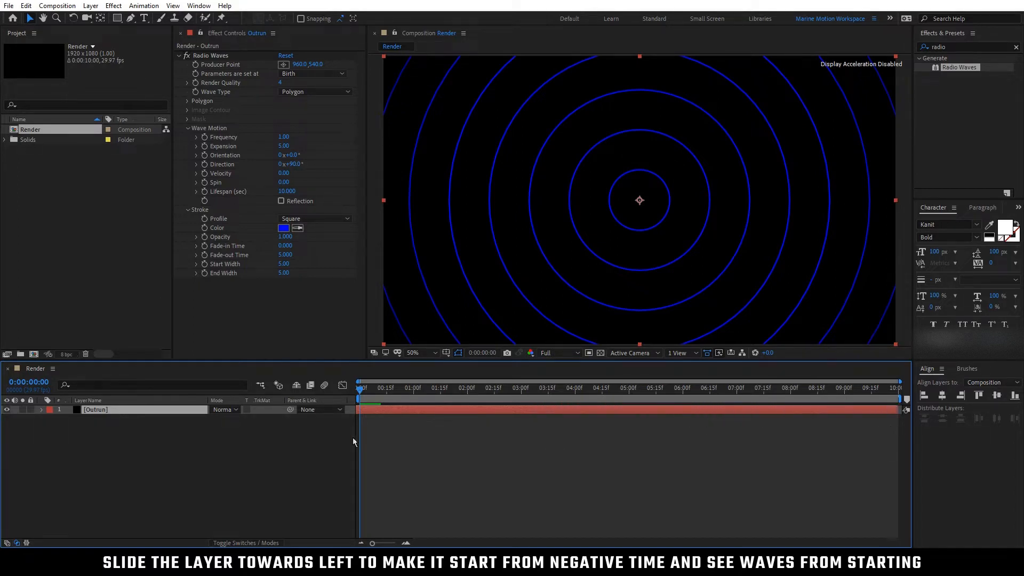
click(243, 469)
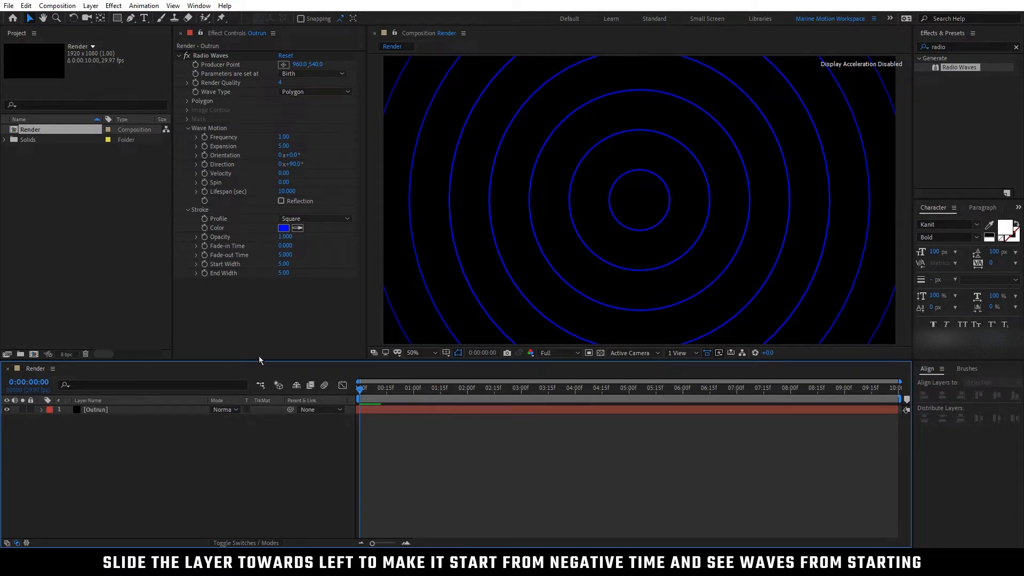
Set the Radio Waves polygon to 4 sides and its orientation to 45°.
click(187, 101)
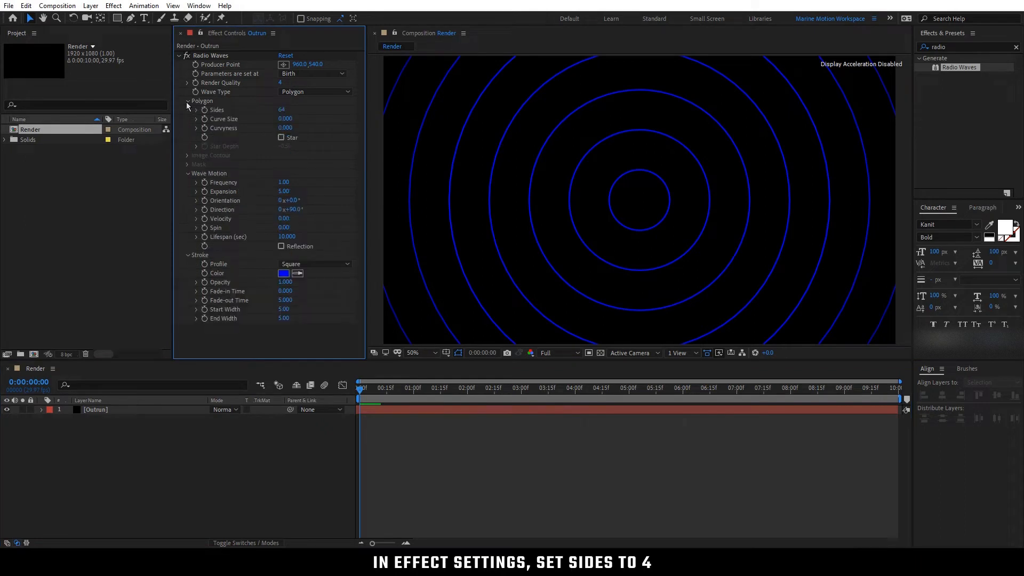
click(280, 111)
text(4)
key(Return)
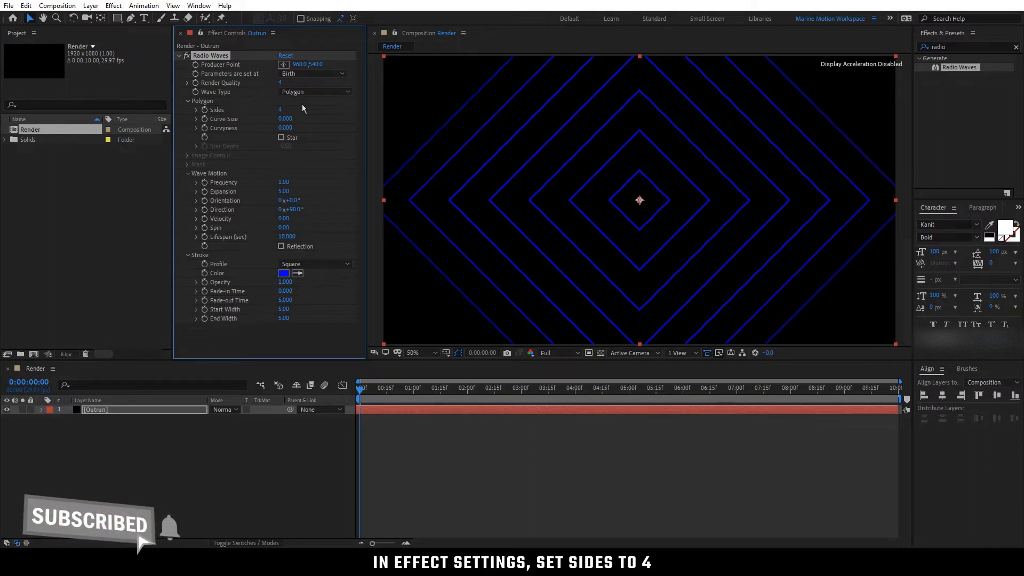
click(294, 200)
text(45)
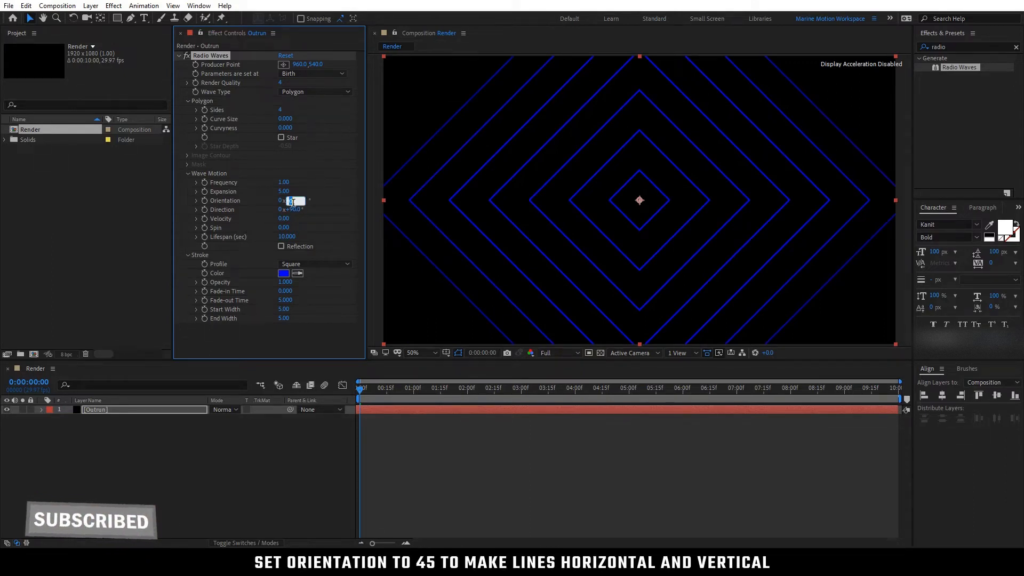
key(Return)
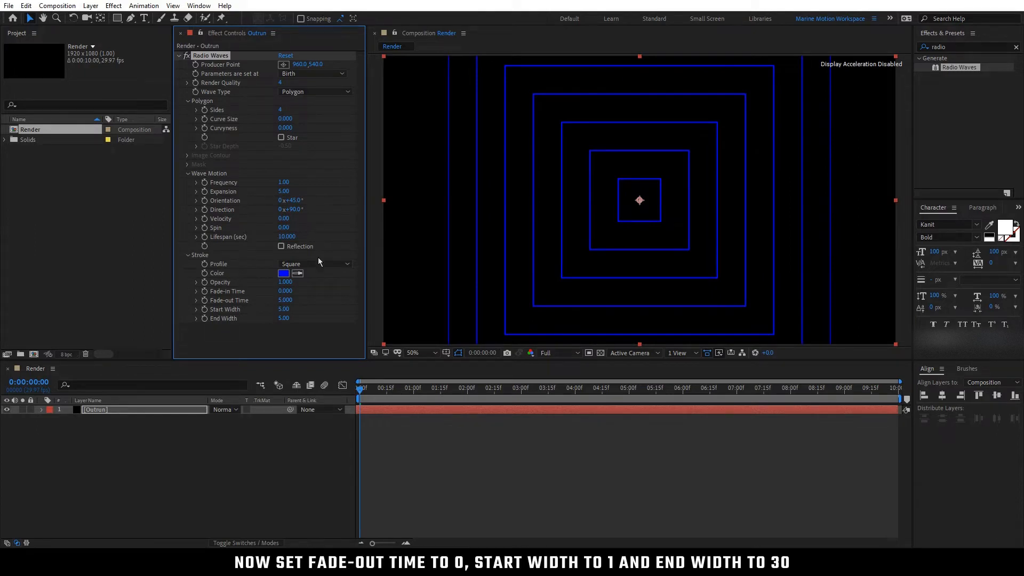
Set the wave stroke's fade-out time to 0, start width to 1 and end width to 30.
click(287, 300)
key(Return)
click(284, 310)
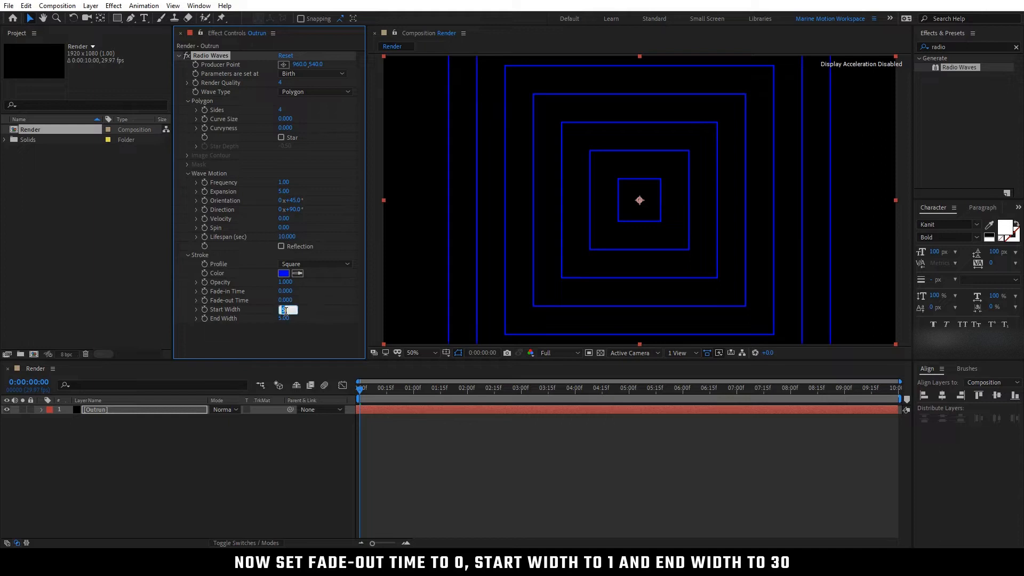
text(1)
key(Return)
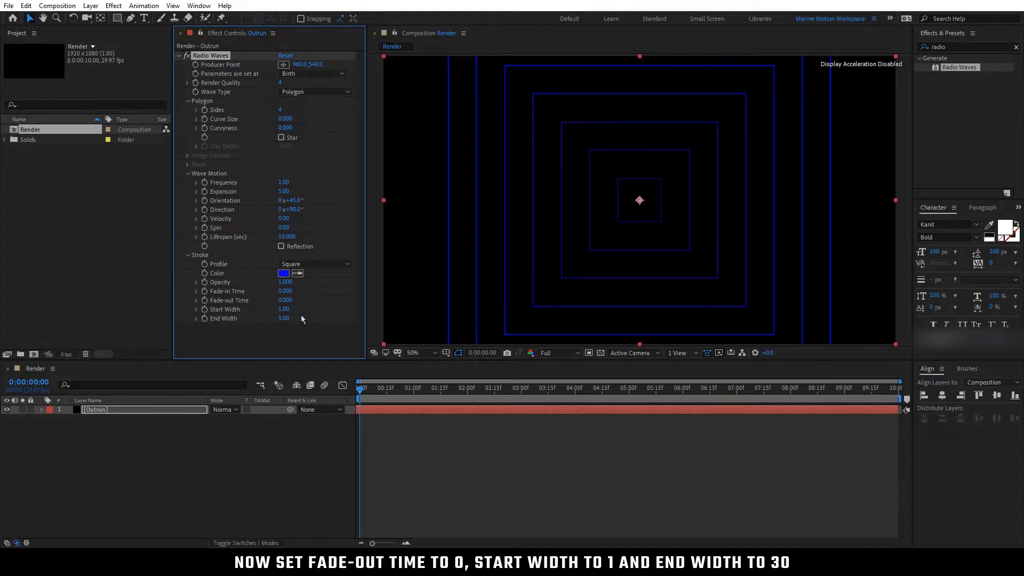
click(284, 318)
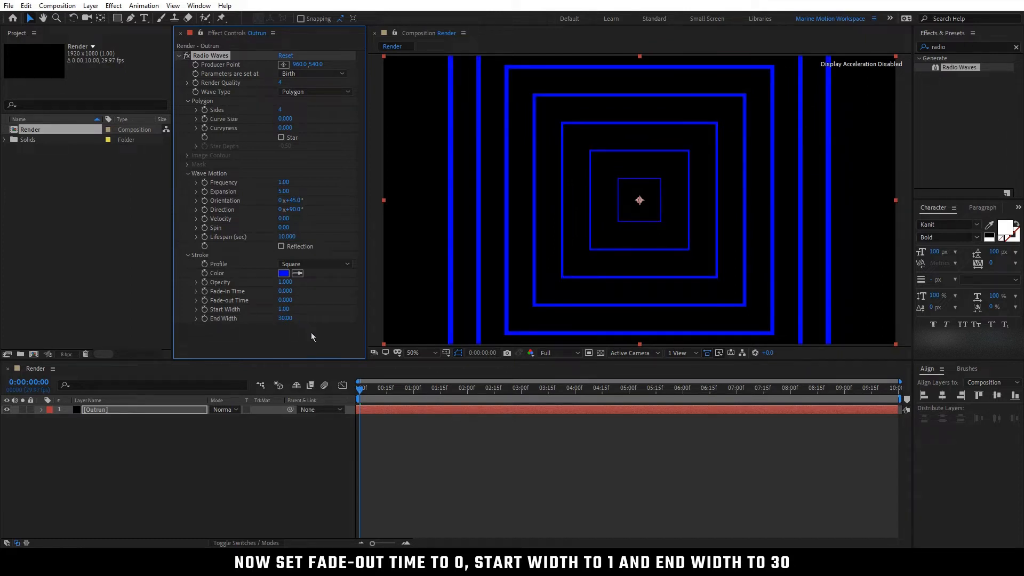
click(309, 332)
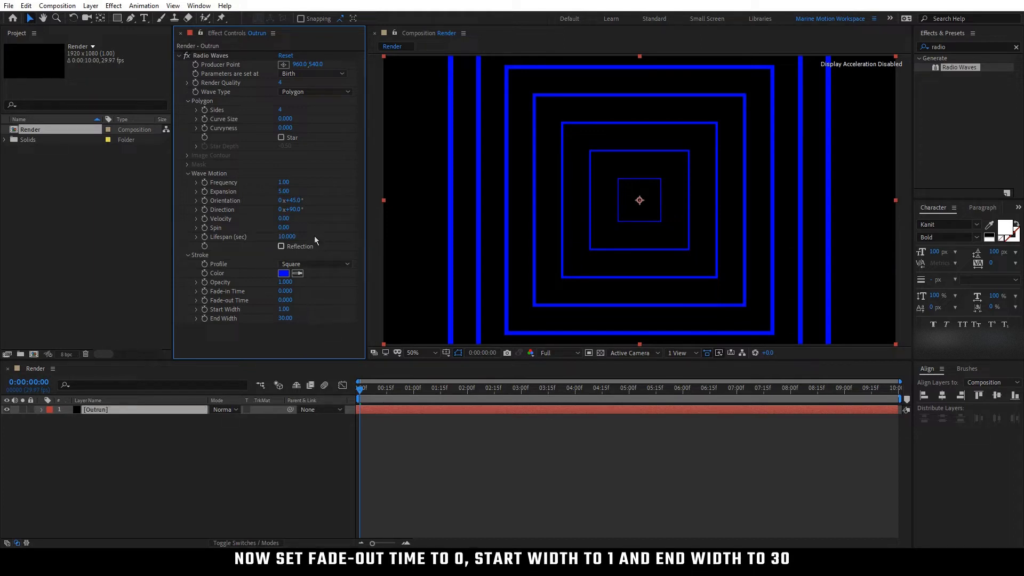
Set the Radio Waves expansion to 2.
click(283, 191)
text(2)
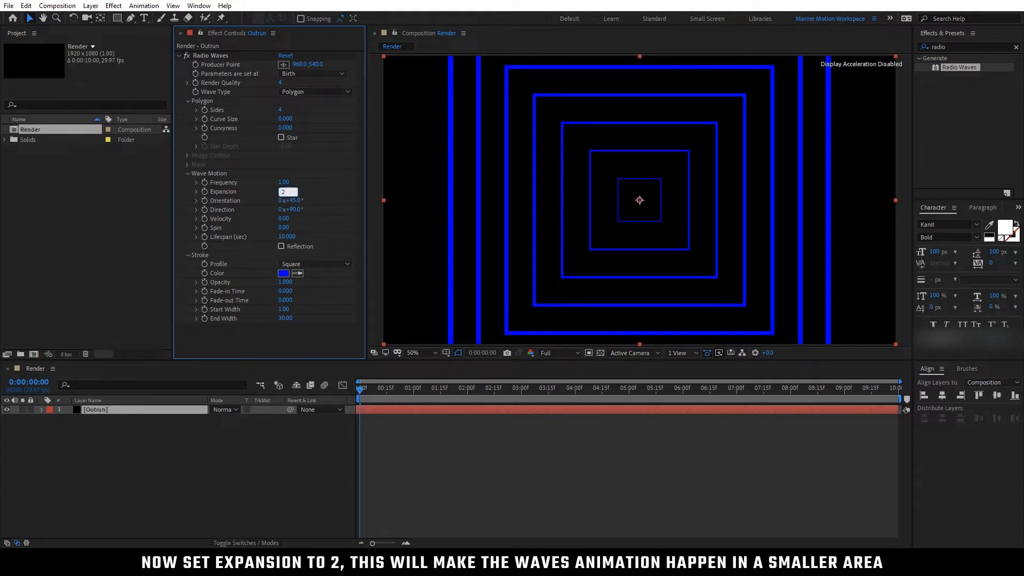
key(Return)
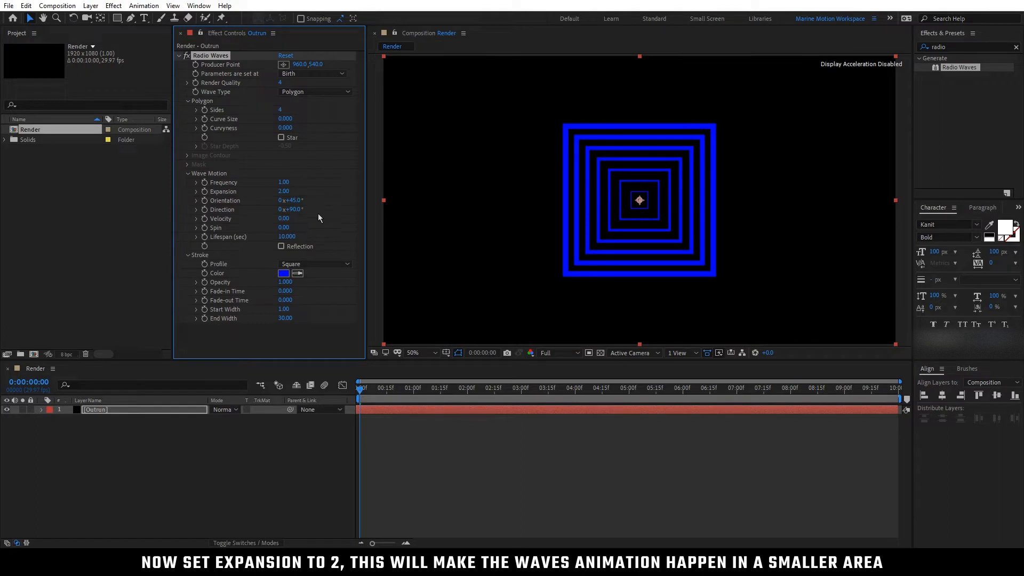
click(251, 434)
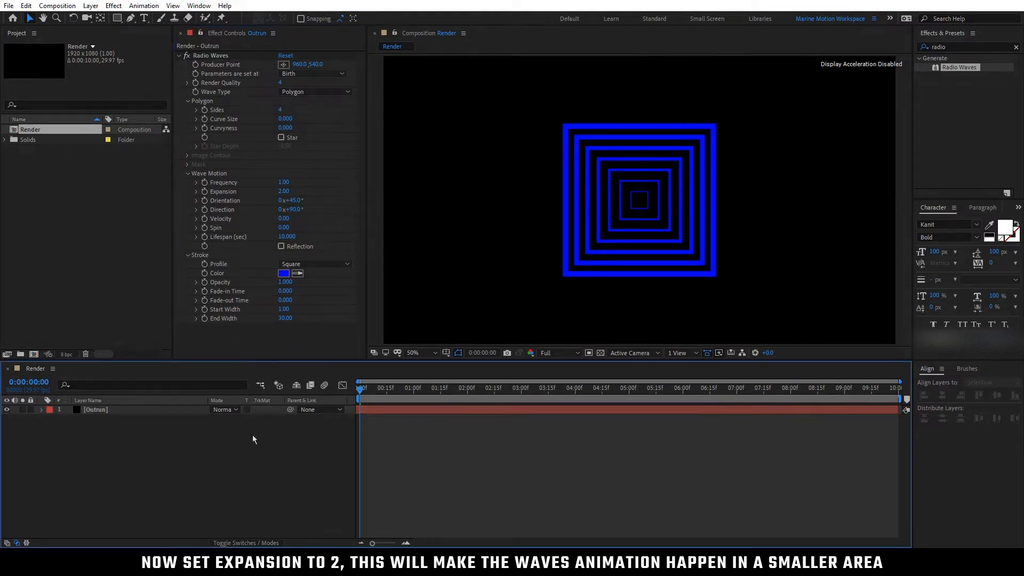
Scale the Outrun layer to 15000% horizontally while keeping its vertical scale at 100%.
click(150, 411)
key(s)
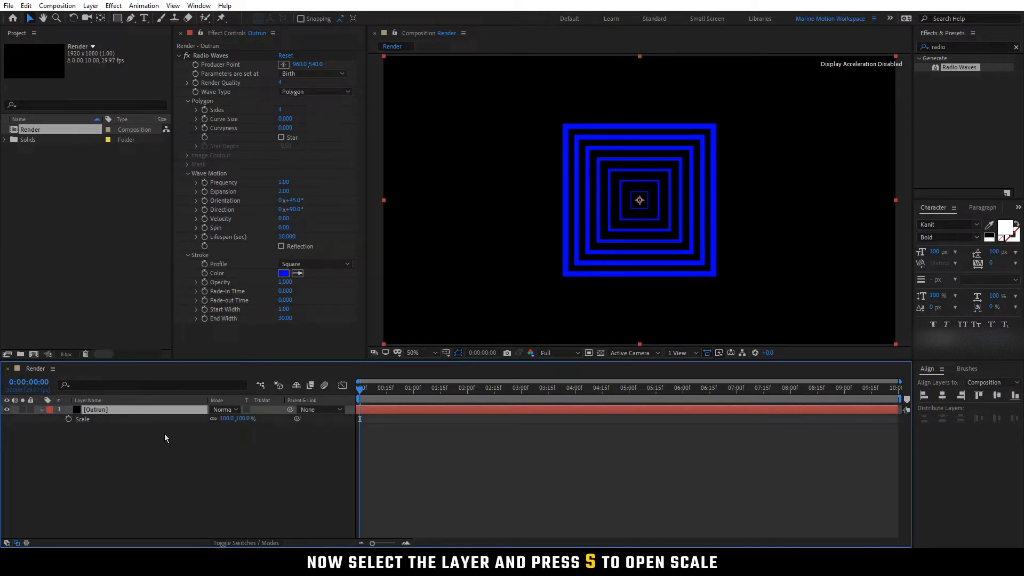
click(228, 419)
text(15000)
key(Return)
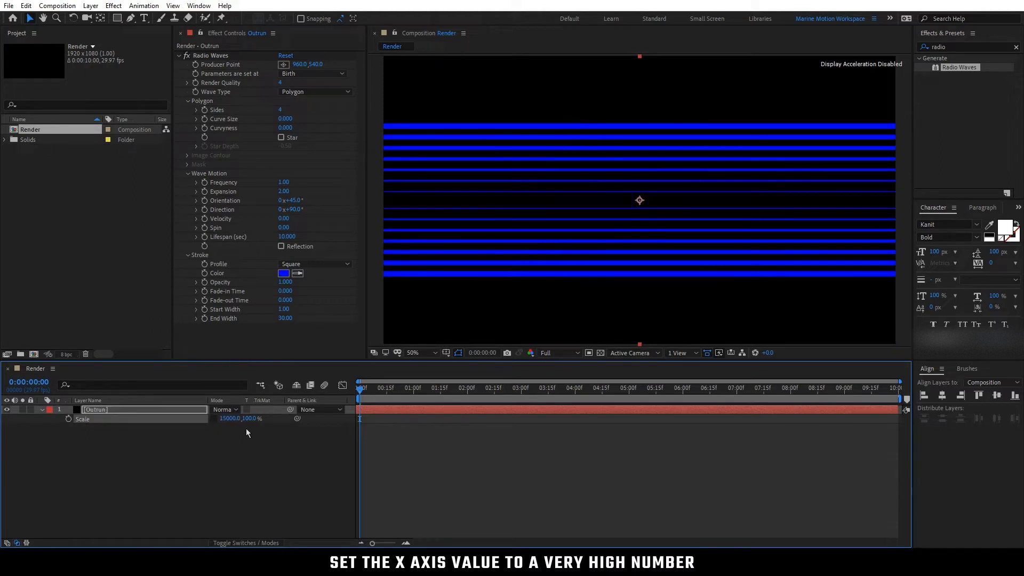
click(238, 443)
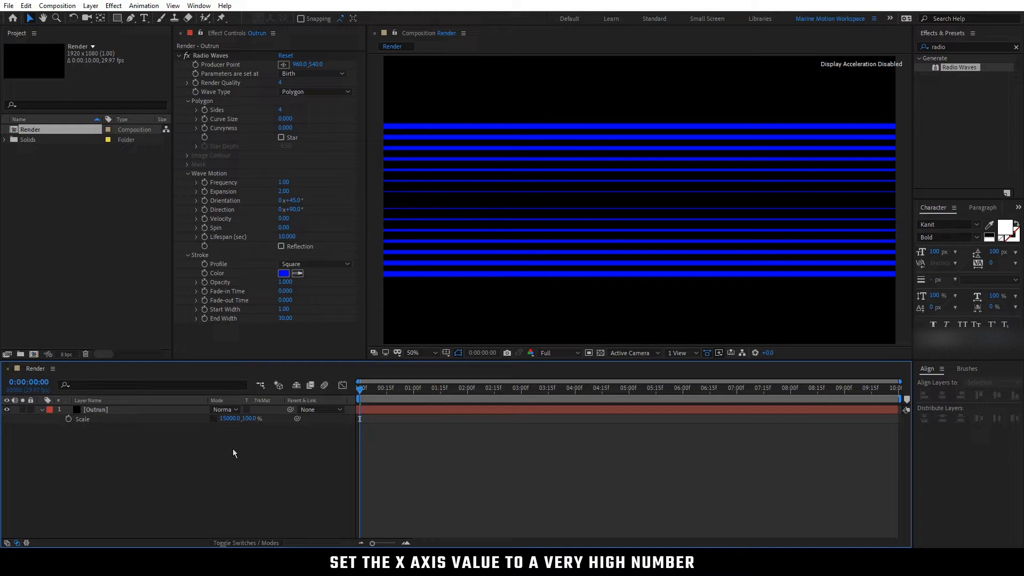
Draw a white circle from the composition's middle with the Ellipse tool and align it to the center horizontally and vertically.
click(119, 19)
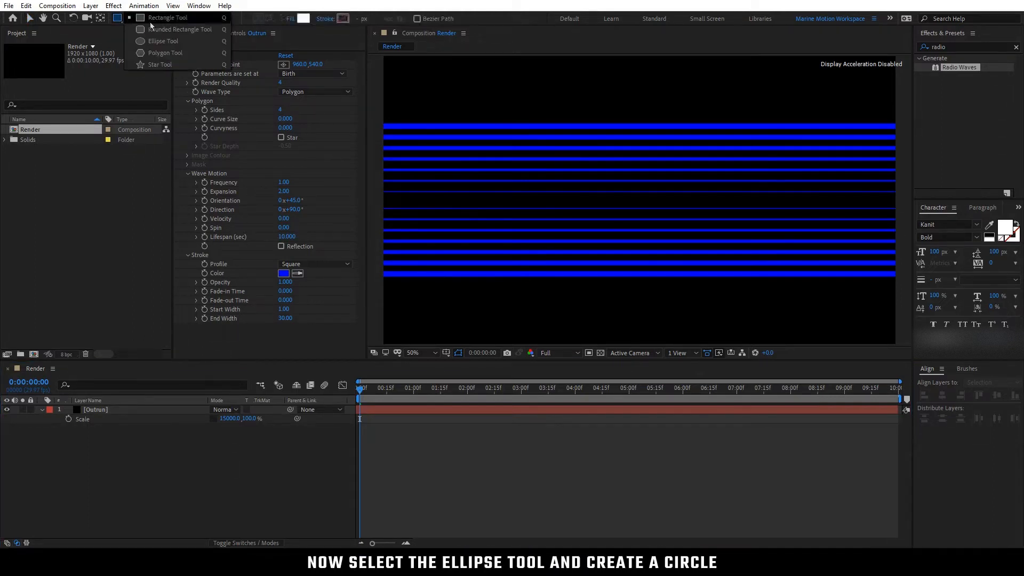
click(158, 41)
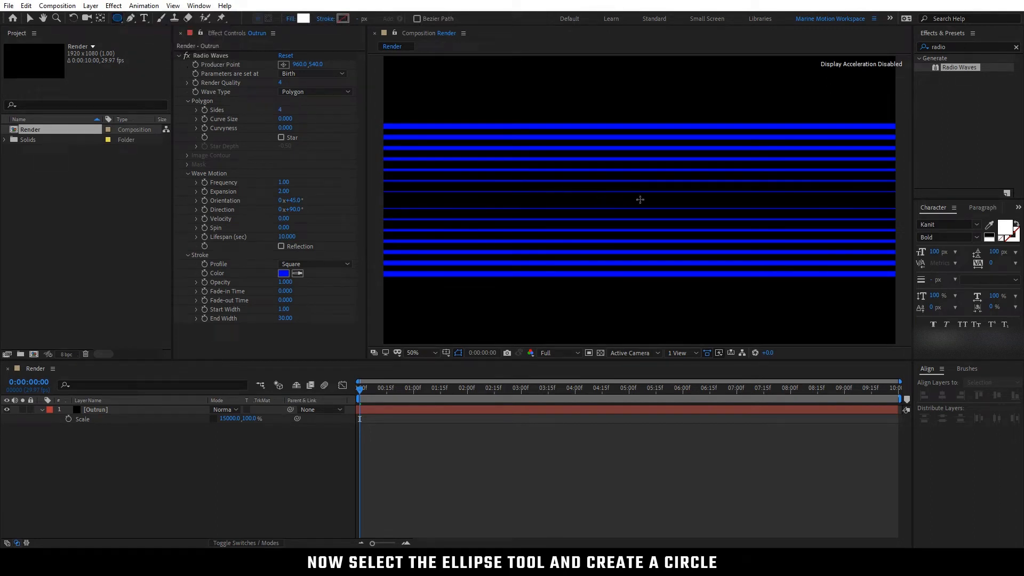
drag(639, 199, 708, 281)
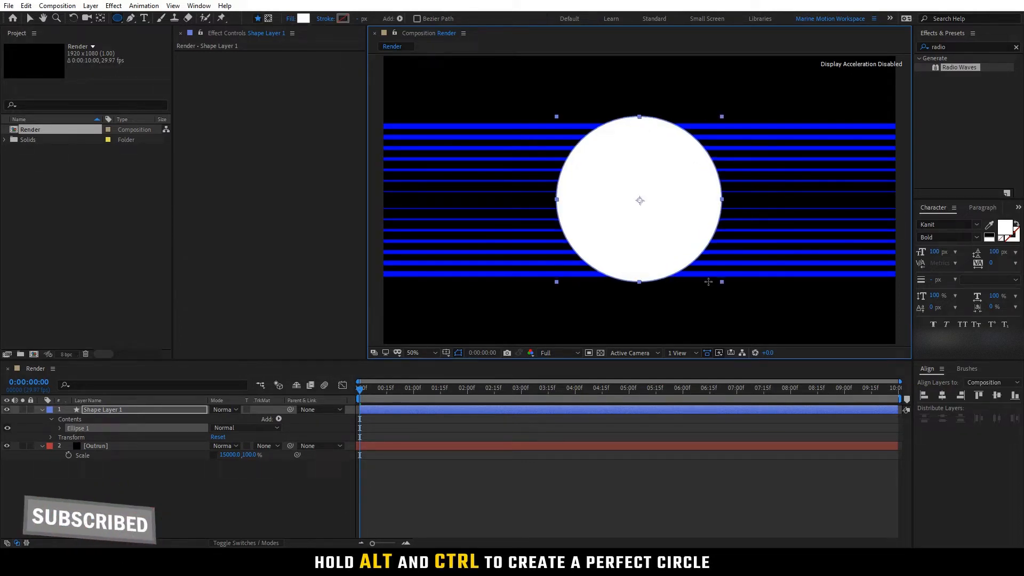
click(943, 398)
click(997, 396)
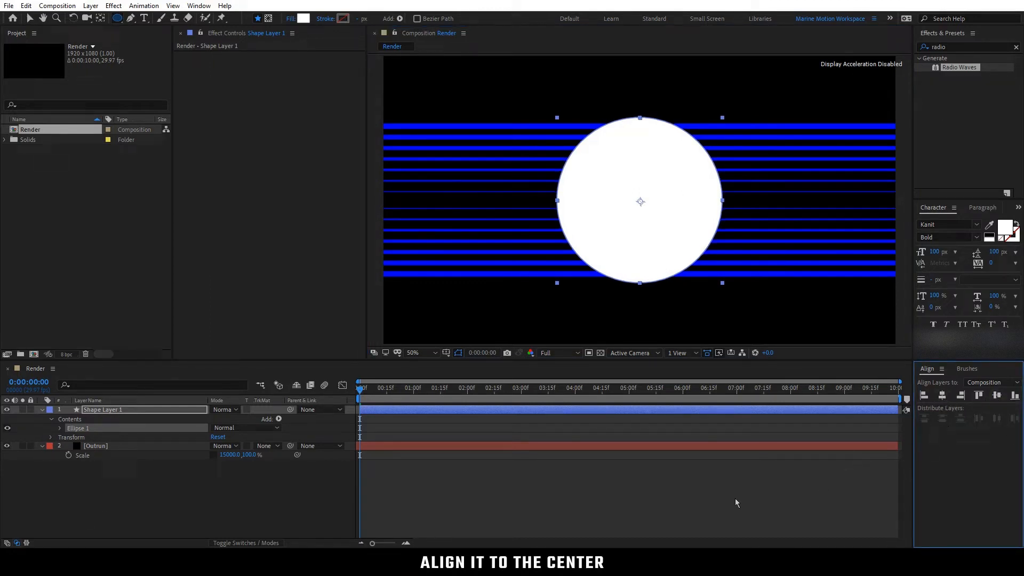
Place the circle's shape layer below the Outrun layer and preview the moving stripes by scrubbing to 0:00:00:18.
drag(143, 411, 149, 466)
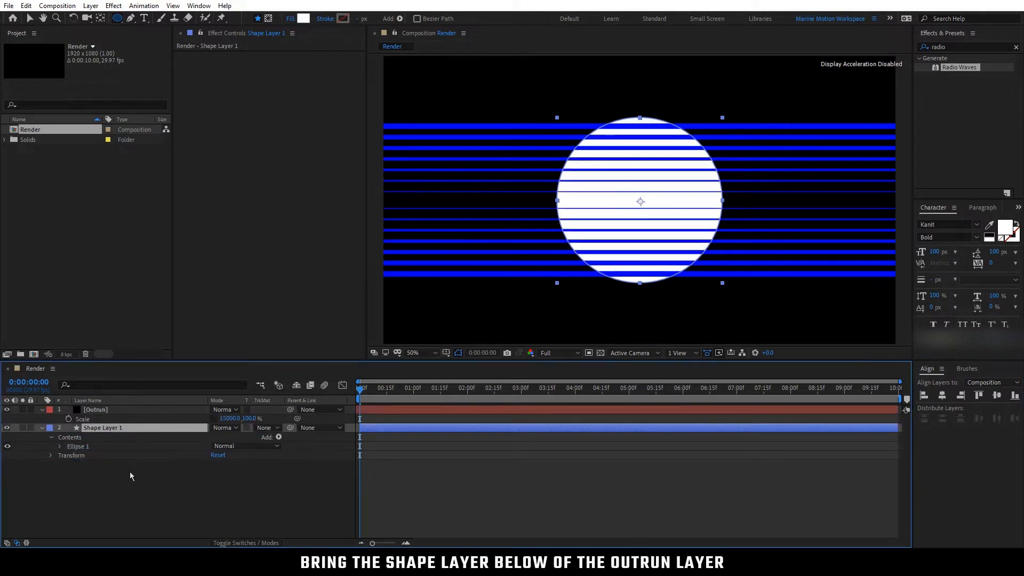
click(42, 429)
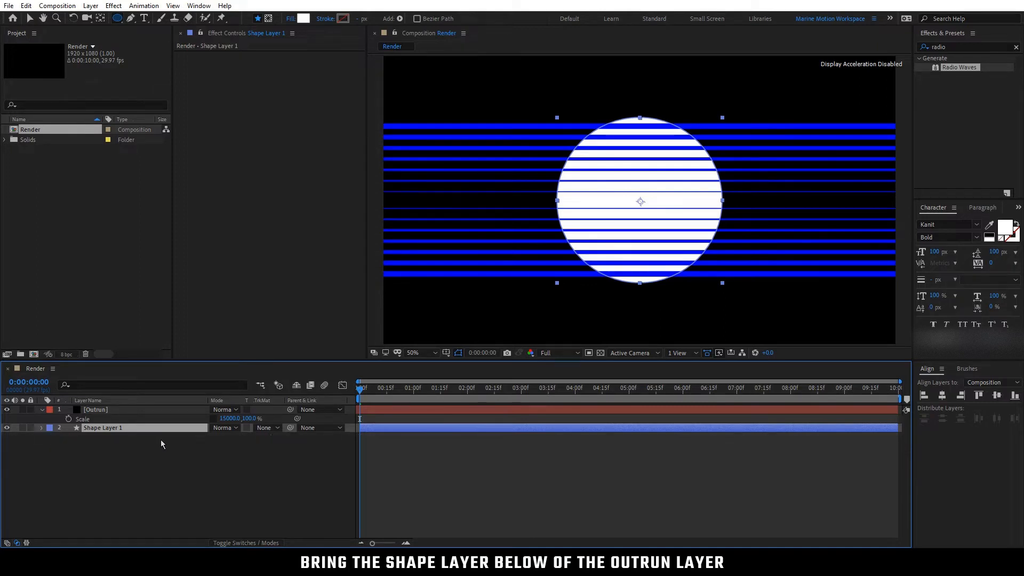
drag(360, 390, 395, 390)
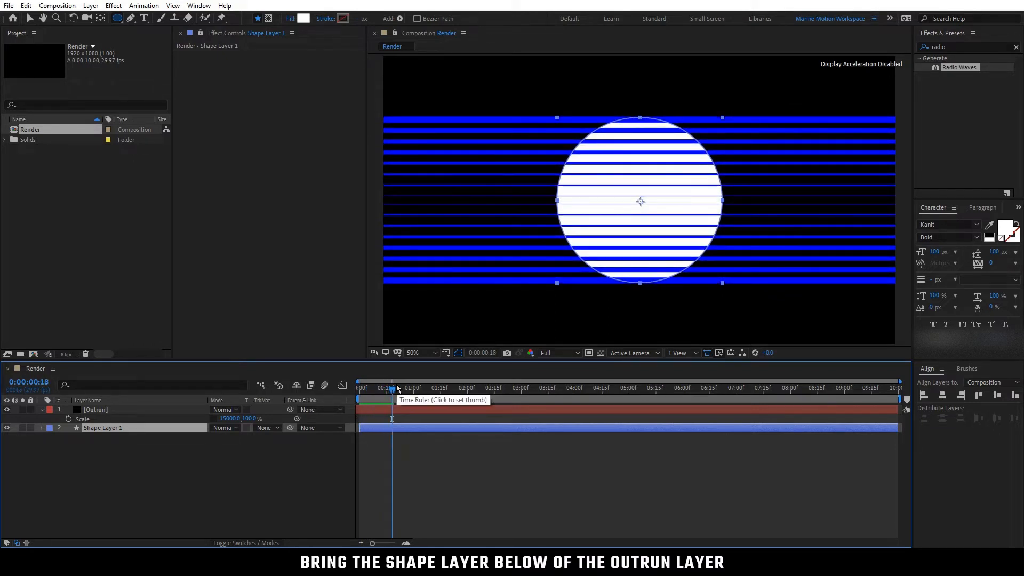
click(207, 487)
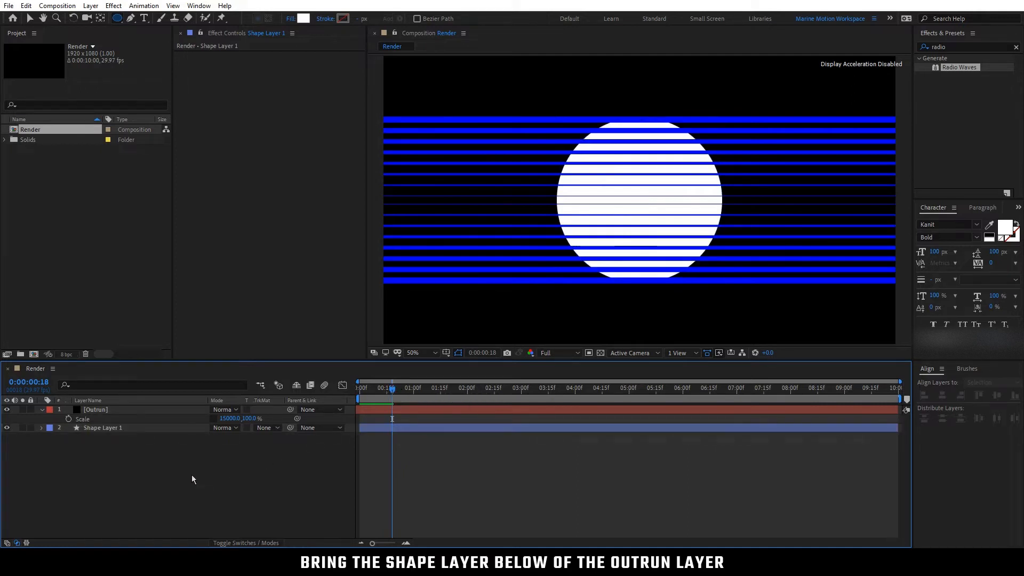
Add a rectangular mask to Shape Layer 1 covering slightly more than the top half of the circle.
click(110, 428)
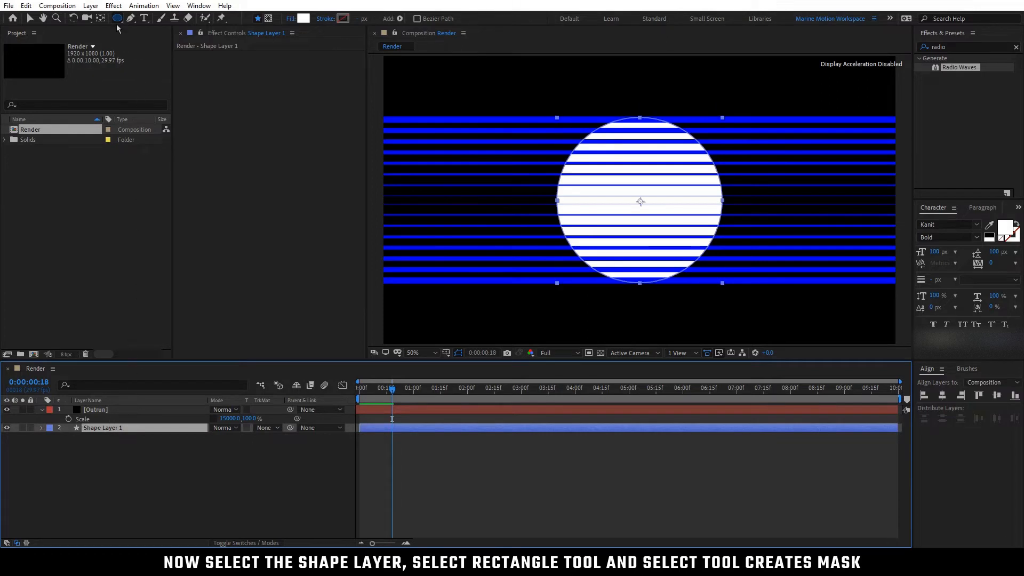
drag(117, 18, 143, 31)
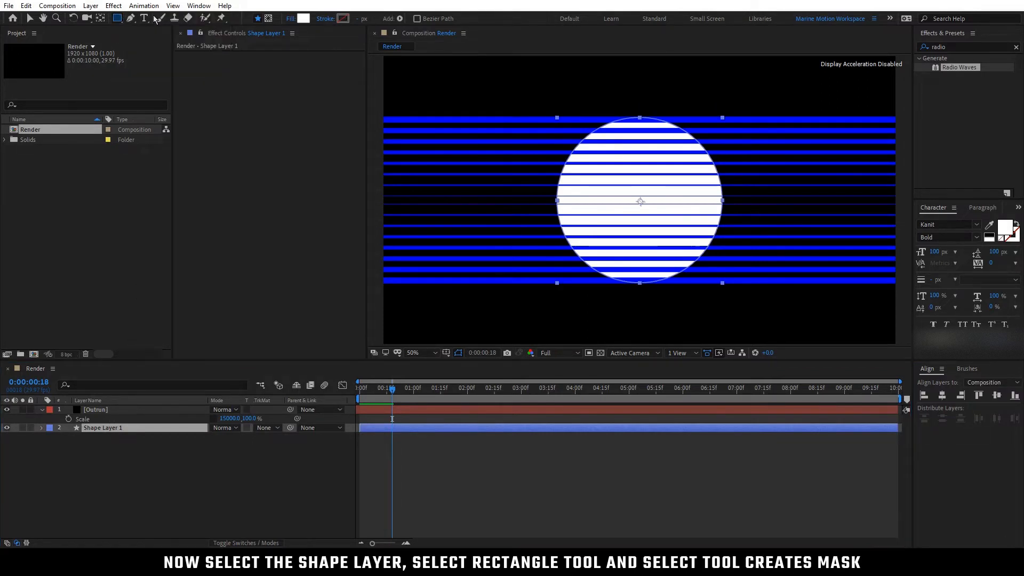
click(268, 18)
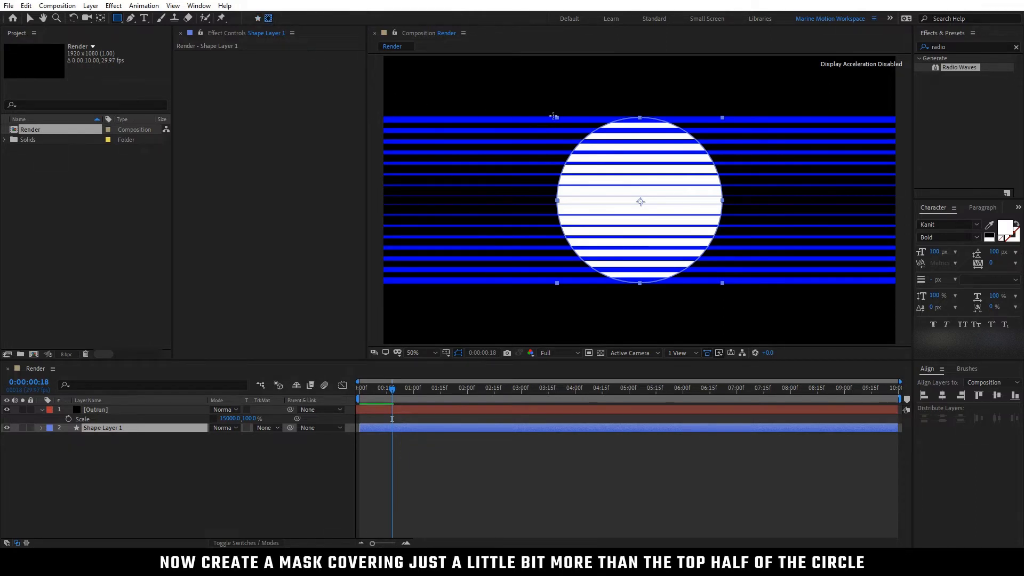
mouse_move(544, 106)
mouse_down()
mouse_move(713, 135)
mouse_move(739, 150)
mouse_move(737, 202)
mouse_up()
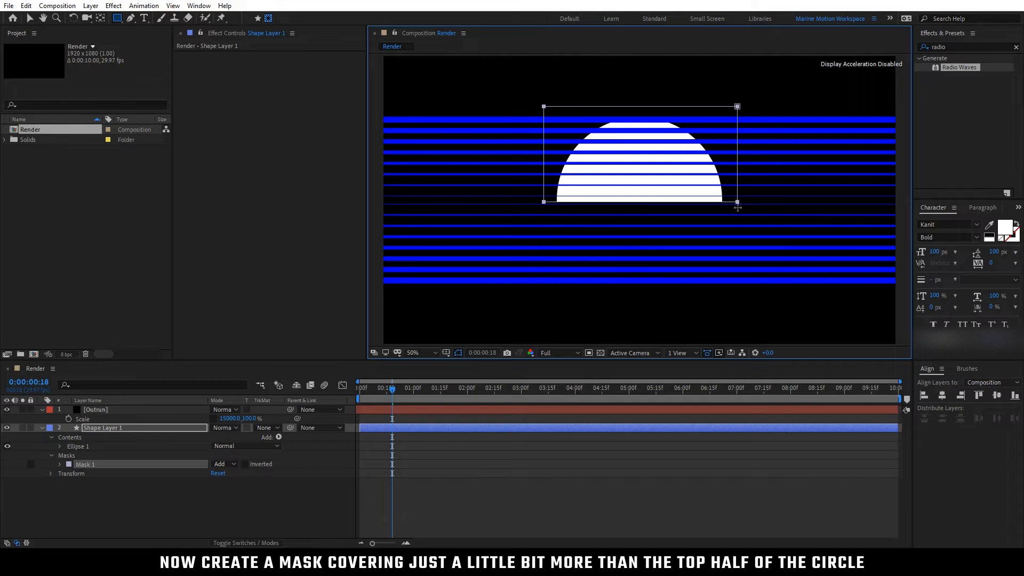
key(v)
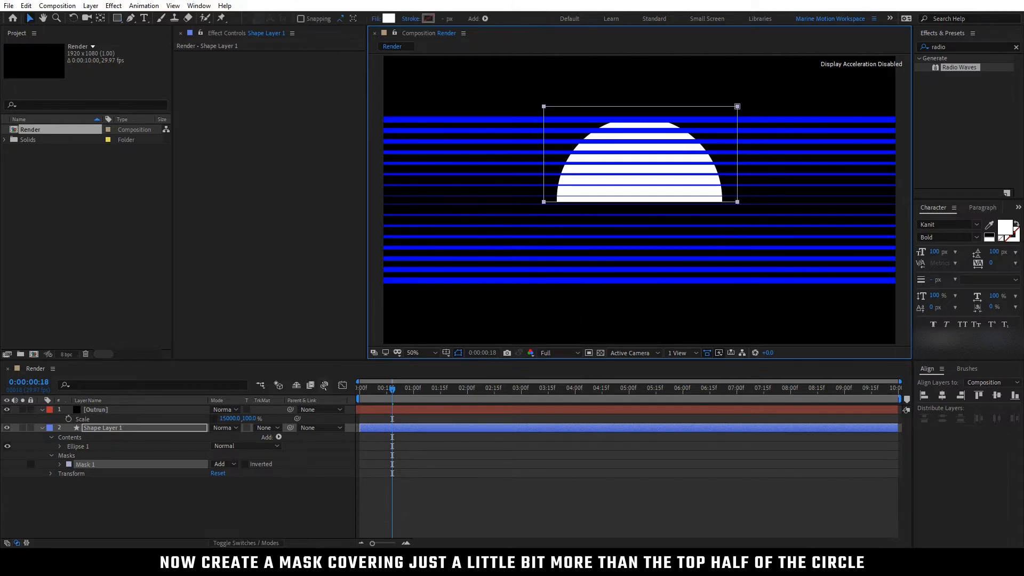
click(42, 429)
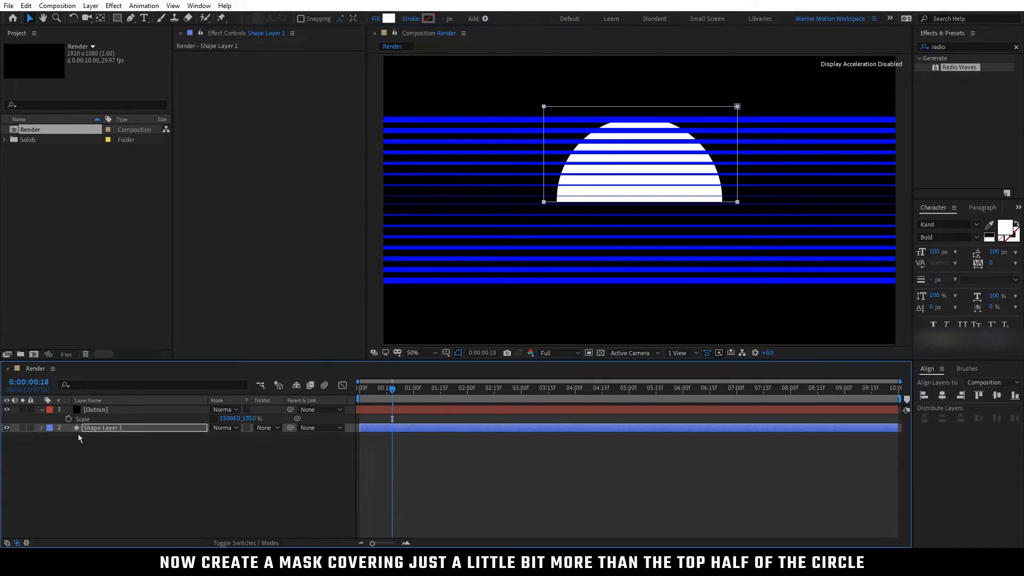
Duplicate the masked circle's shape layer.
click(104, 430)
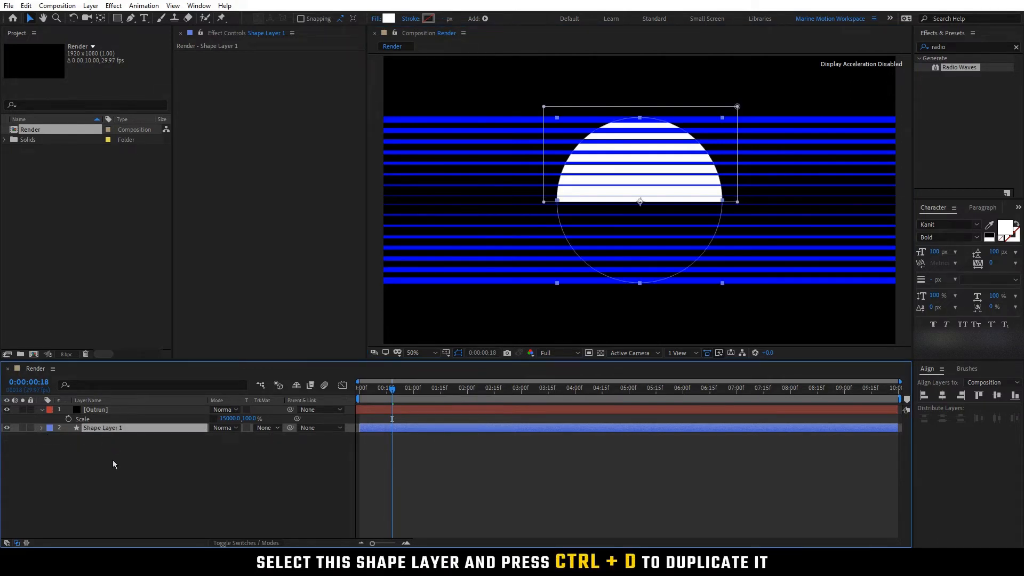
key(ctrl+d)
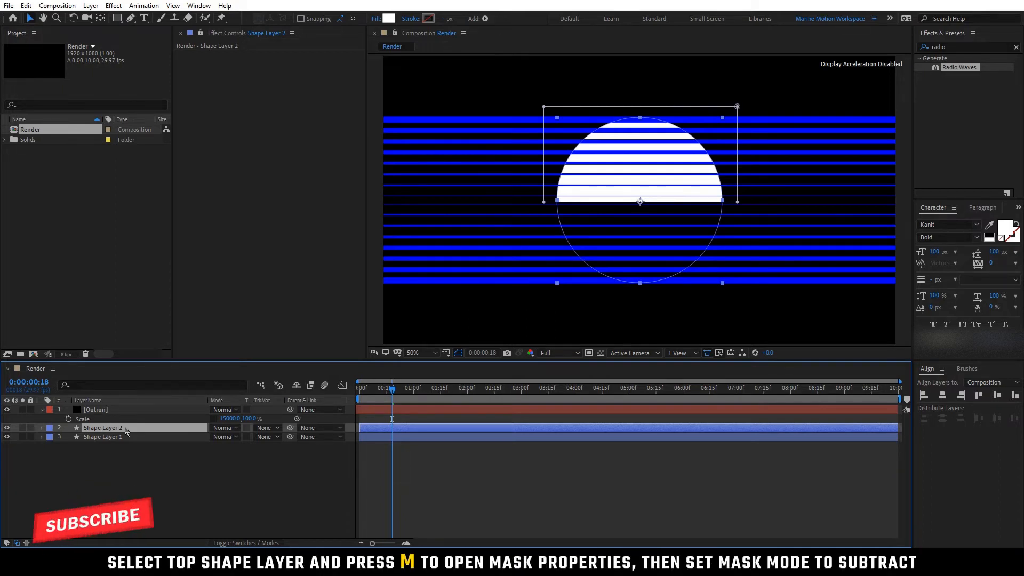
Set the mask mode of Mask 1 on Shape Layer 2 to Subtract.
key(m)
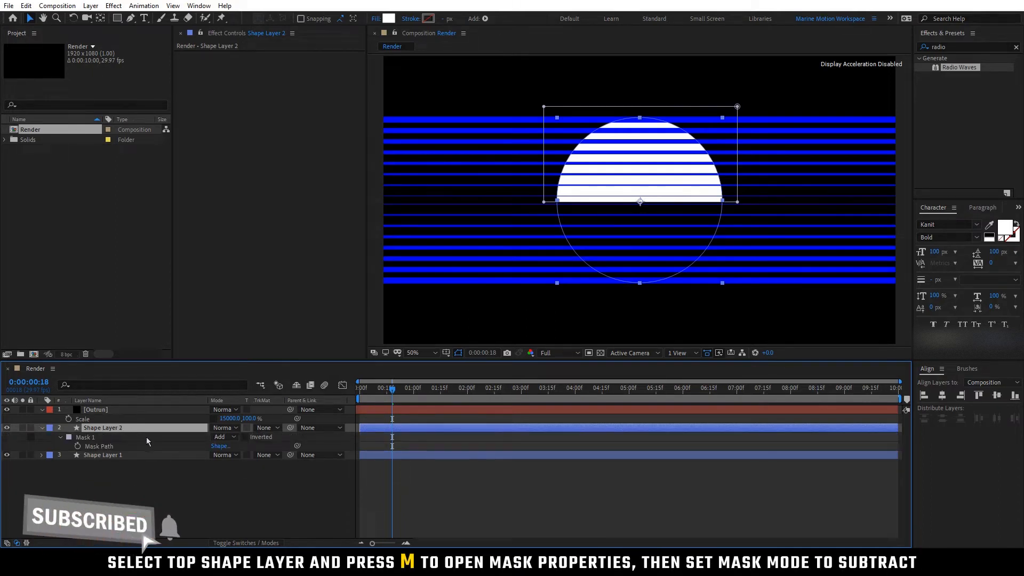
click(149, 437)
click(227, 434)
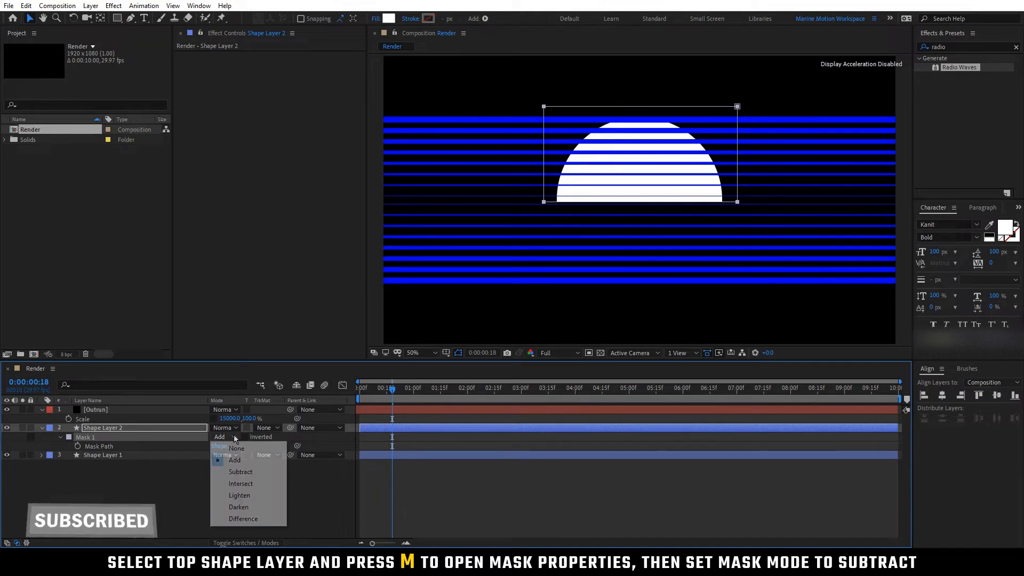
click(243, 472)
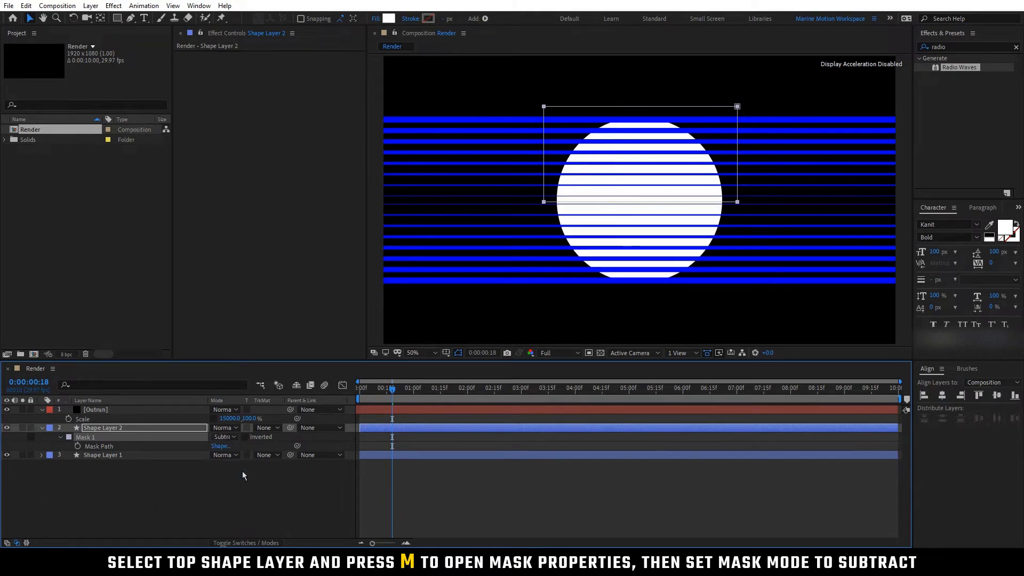
click(204, 486)
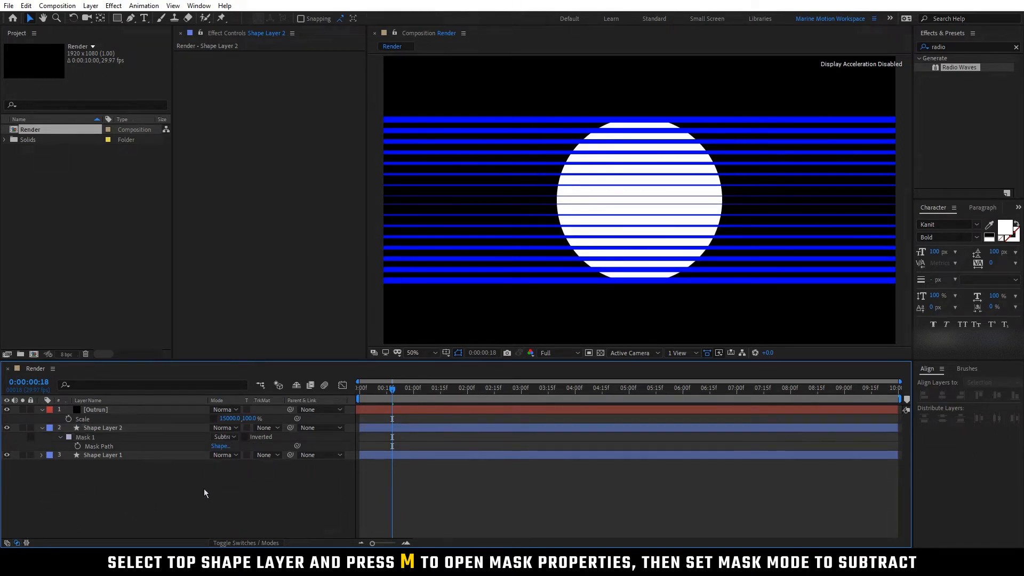
click(56, 431)
click(42, 429)
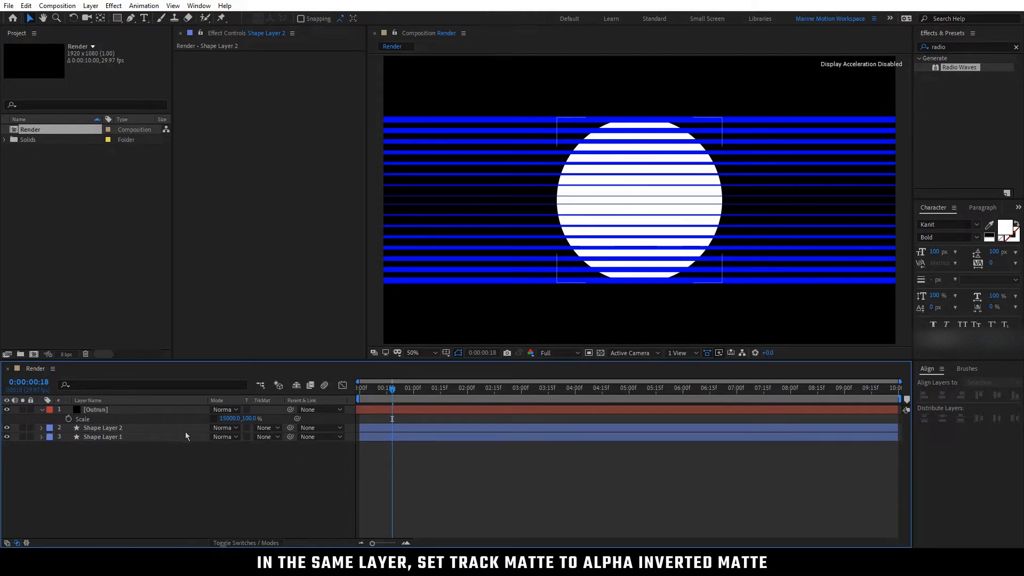
Set the track matte of Shape Layer 2 to Alpha Inverted Matte using the Outrun layer.
click(277, 428)
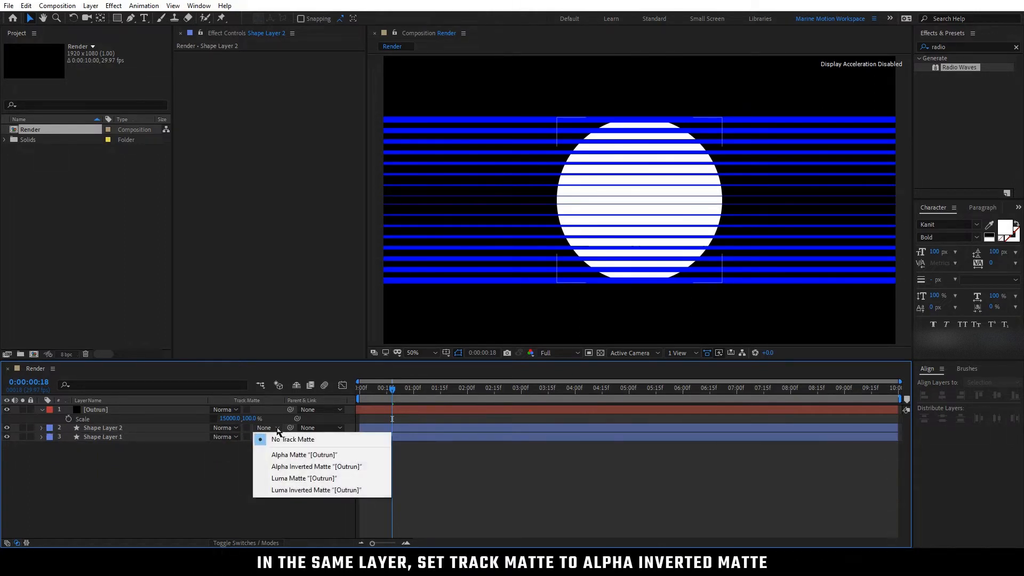
click(291, 466)
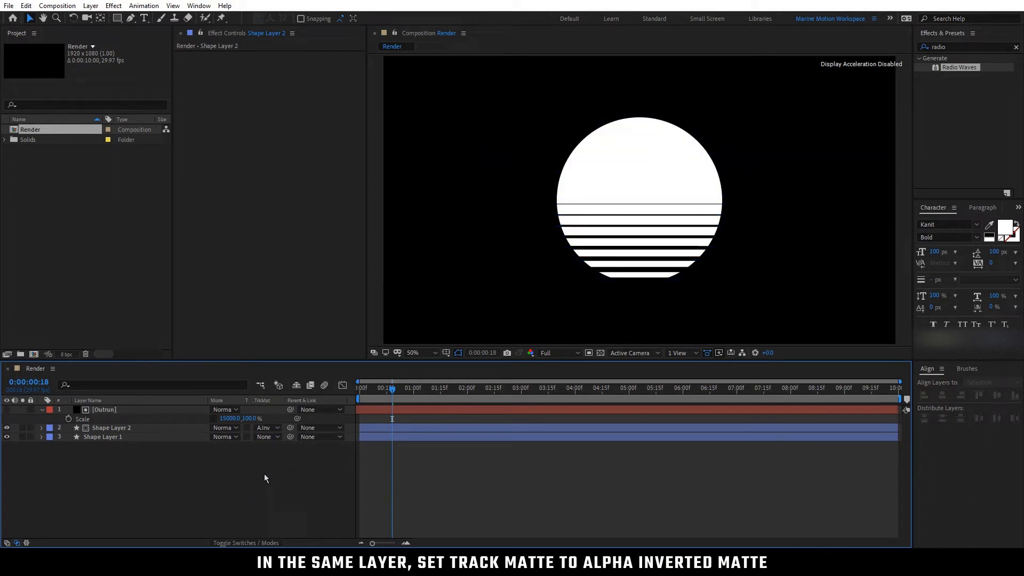
click(41, 409)
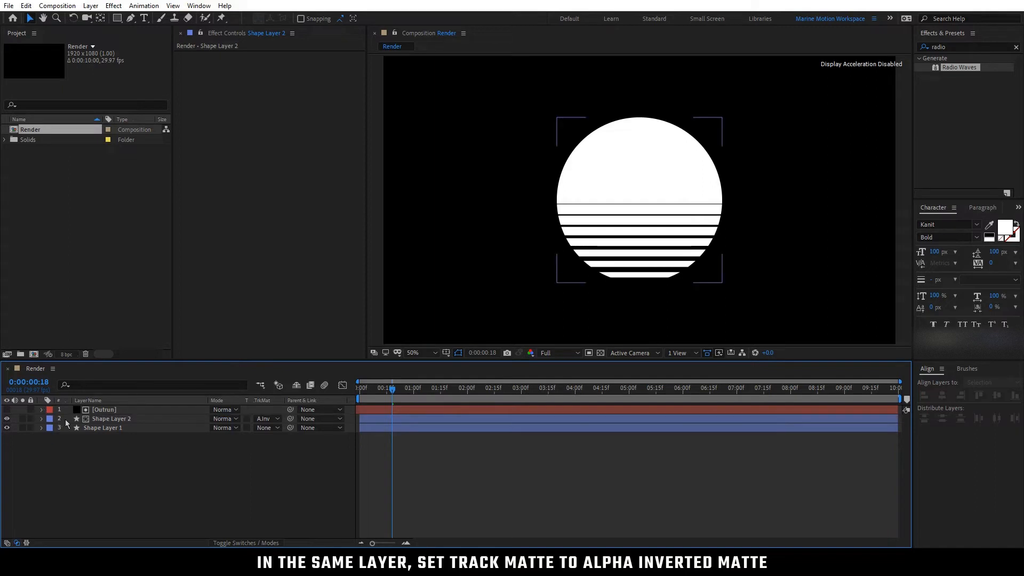
Rename Shape Layer 1 as Circle 1.
click(123, 430)
key(Return)
text(C)
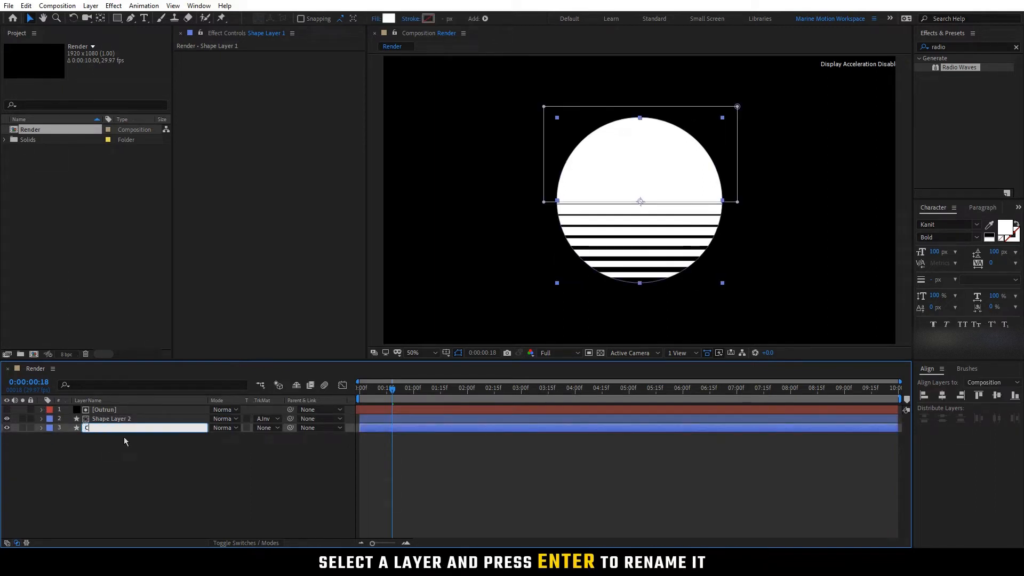
text(ircle 1)
key(Return)
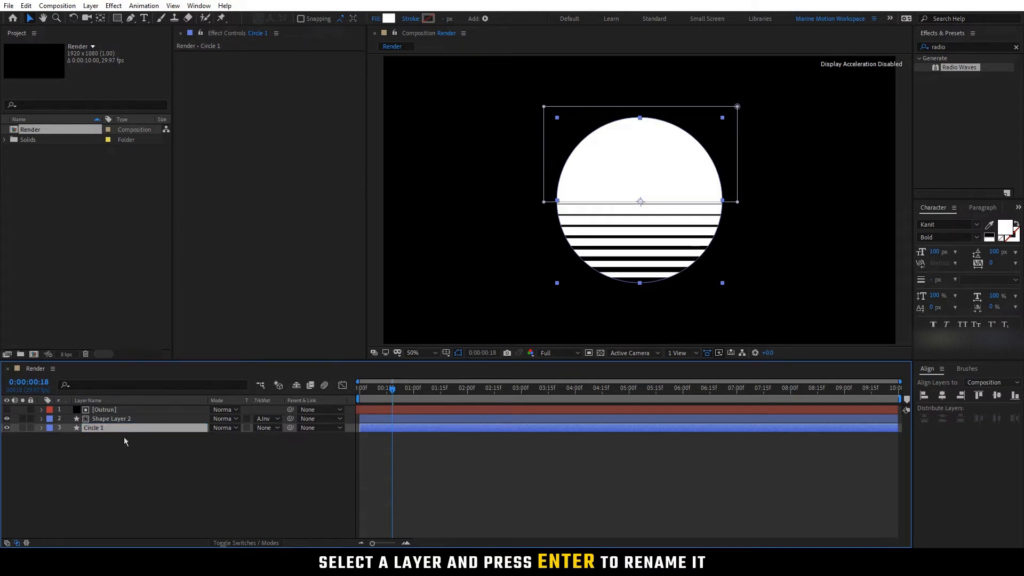
Rename Shape Layer 2 as Circle 2 and scrub the playhead back to 0:00:00:06.
click(122, 418)
key(Return)
text(Circl)
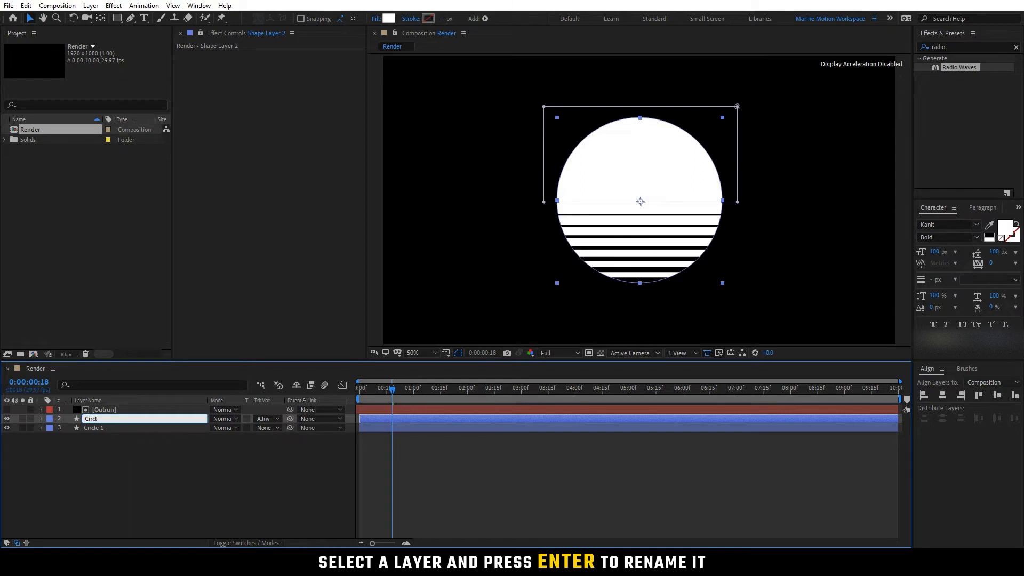
key(Return)
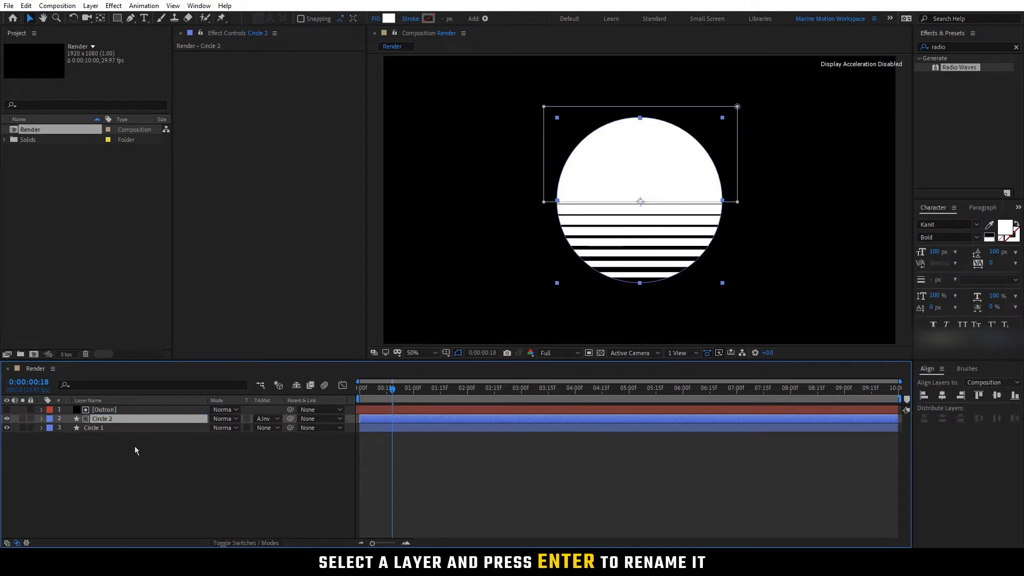
click(134, 448)
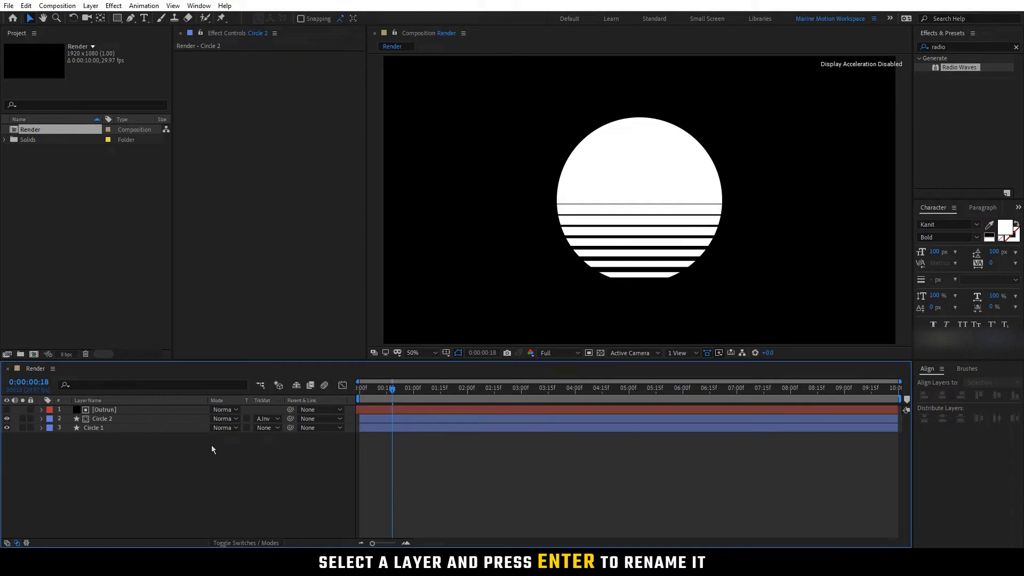
drag(392, 398, 371, 396)
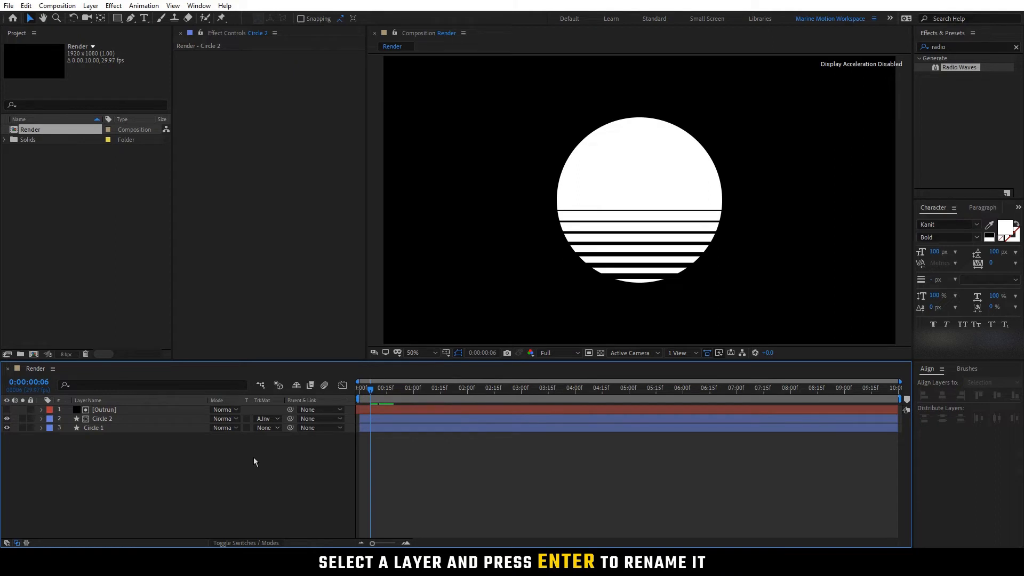
Pre-compose the Outrun, Circle 2 and Circle 1 layers into a new composition named Basic Outrun.
drag(132, 474, 138, 412)
right_click(138, 412)
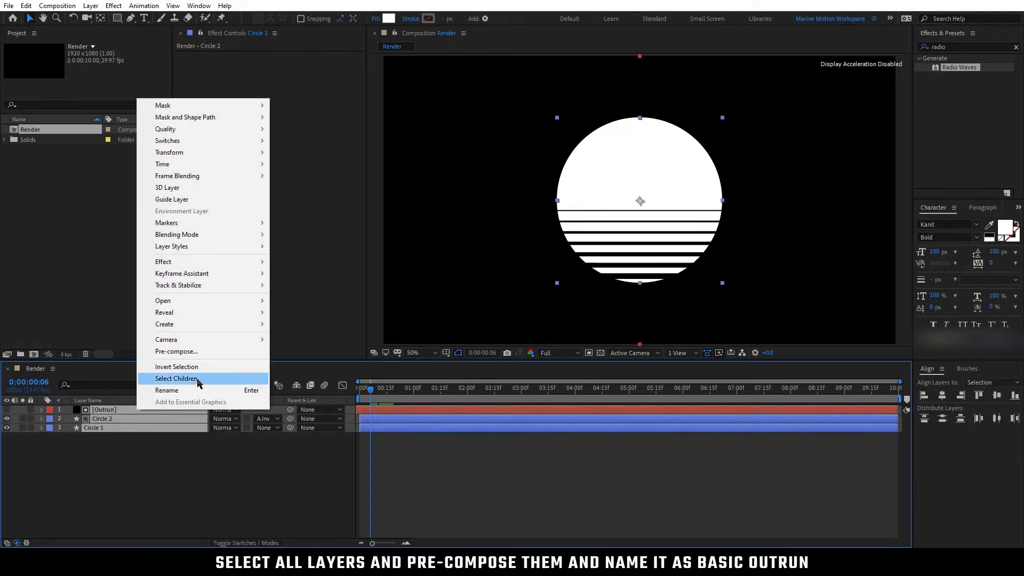
click(205, 351)
text(Basic Outrun)
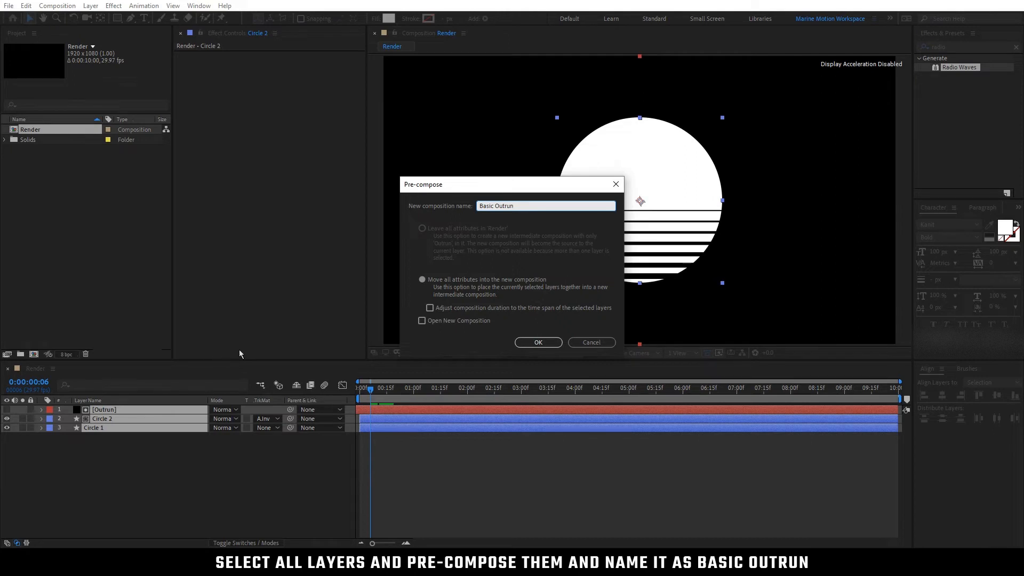
click(522, 342)
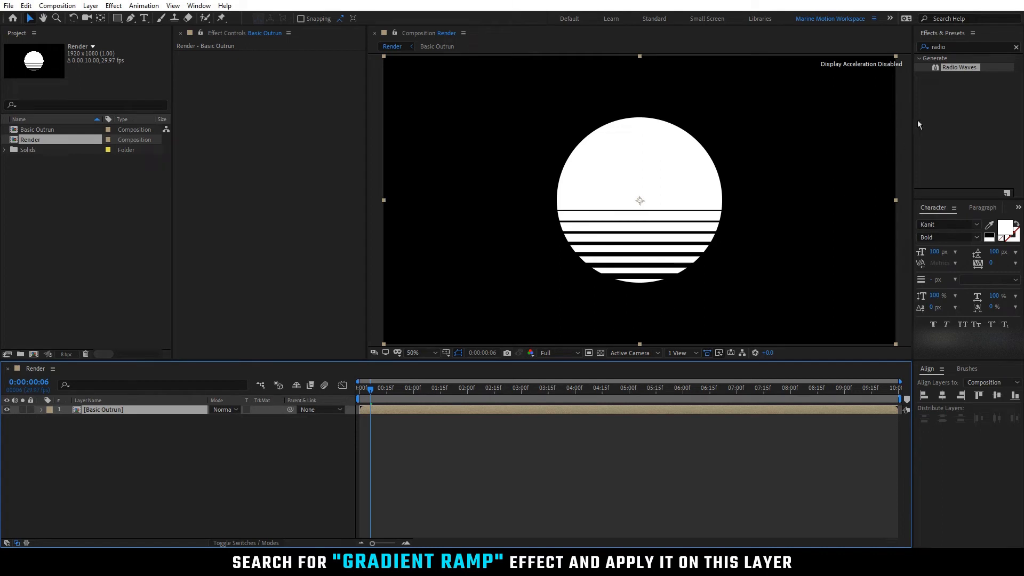
Apply Gradient Ramp to Basic Outrun and place its start at about 960, 222 and end at about 960, 856, touching the sun's edges.
drag(954, 47, 927, 49)
text(ramp)
click(962, 68)
drag(962, 71, 162, 410)
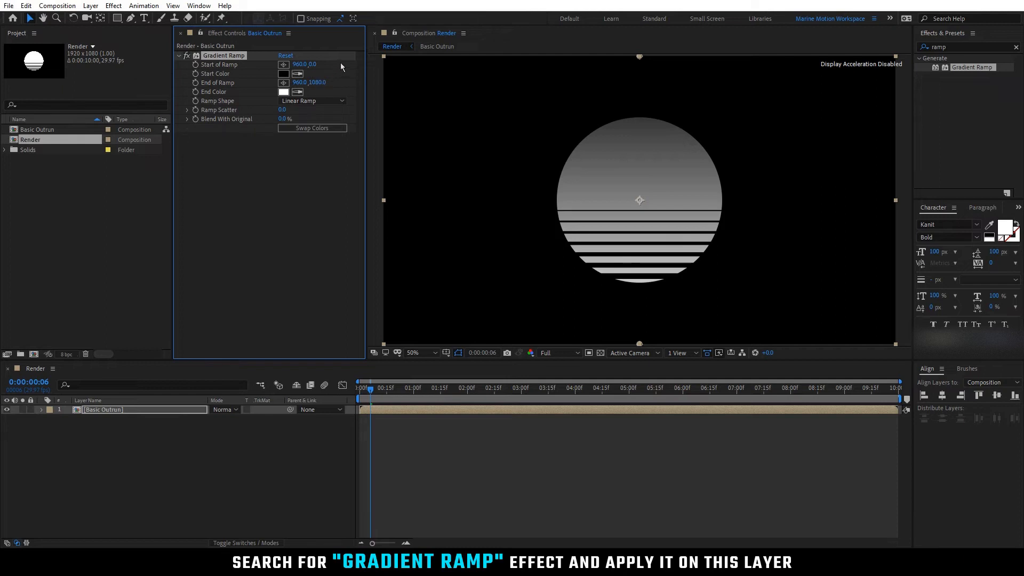
drag(641, 56, 644, 114)
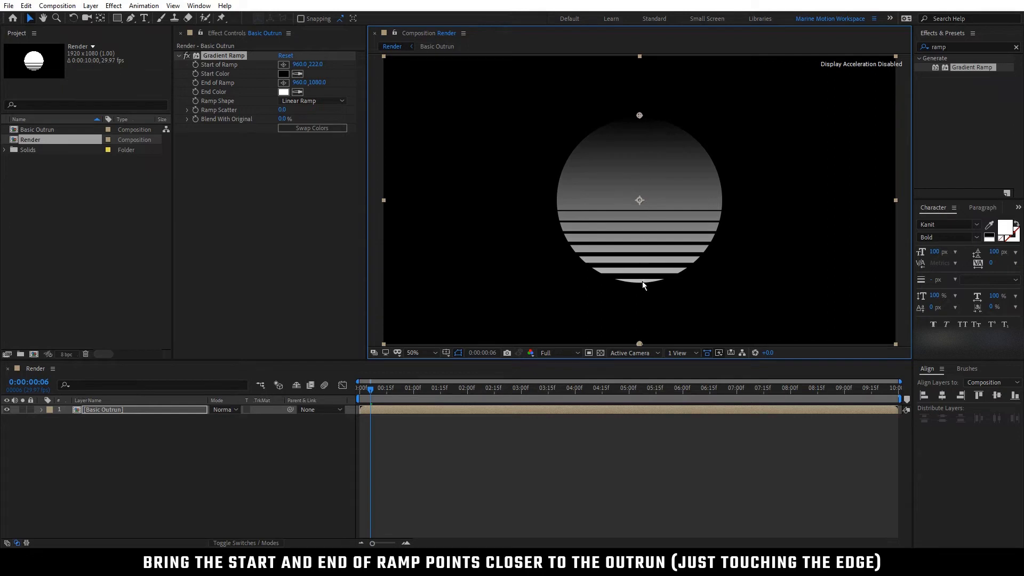
drag(640, 345, 644, 292)
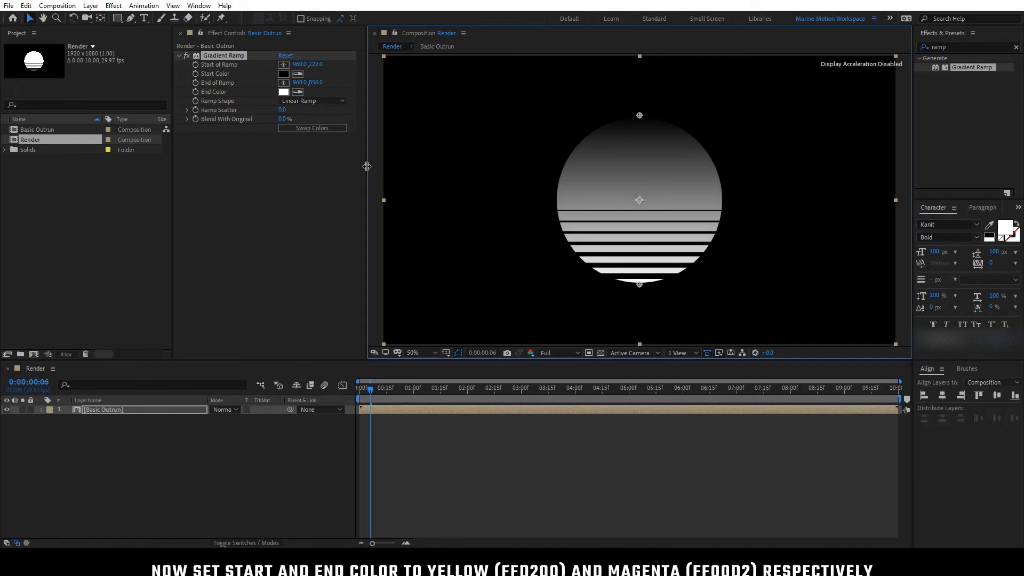
Set the Gradient Ramp's start color to yellow FFD200 and its end color to magenta FF00D2.
click(284, 74)
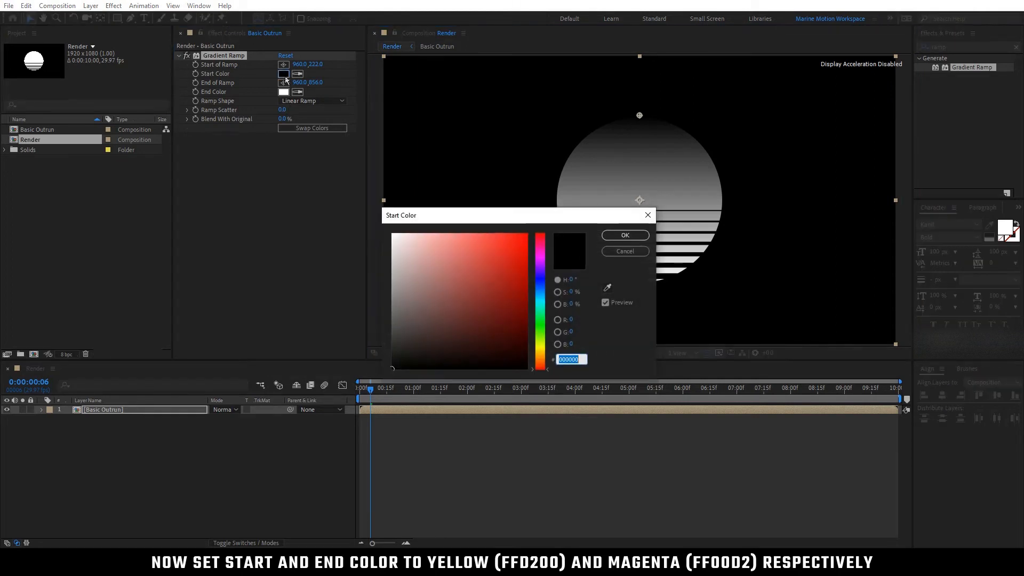
text(FFD20)
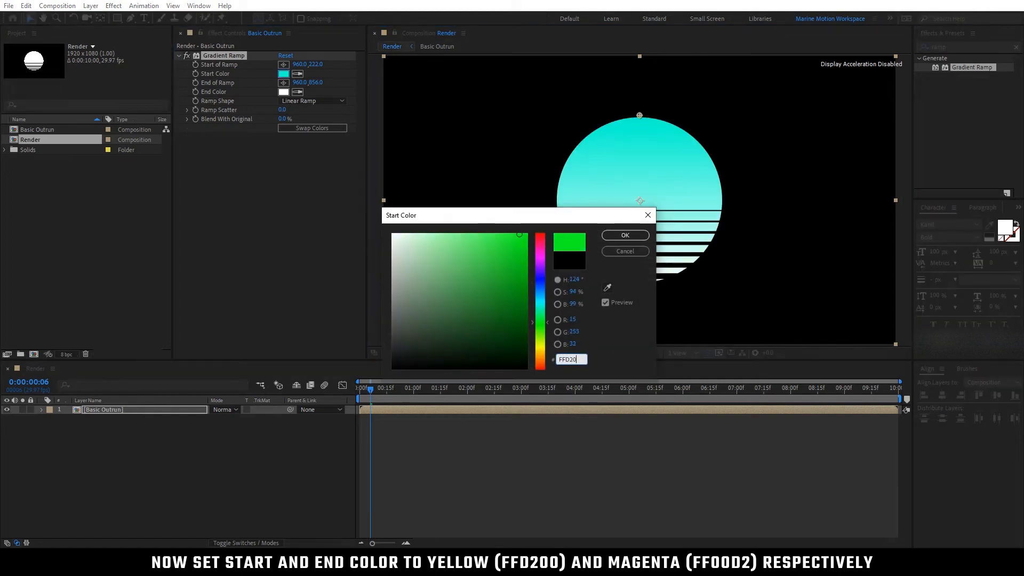
text(0)
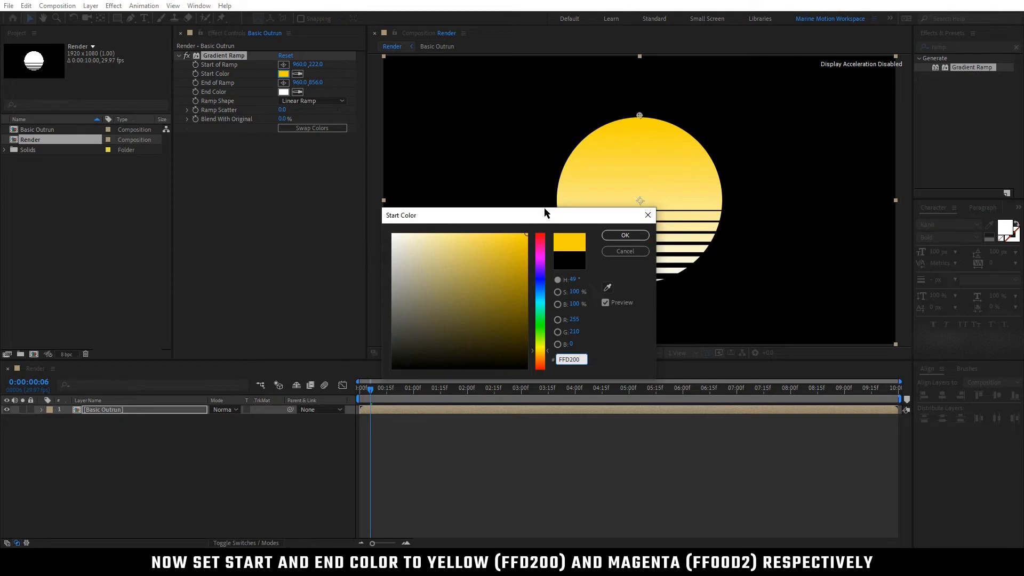
click(624, 235)
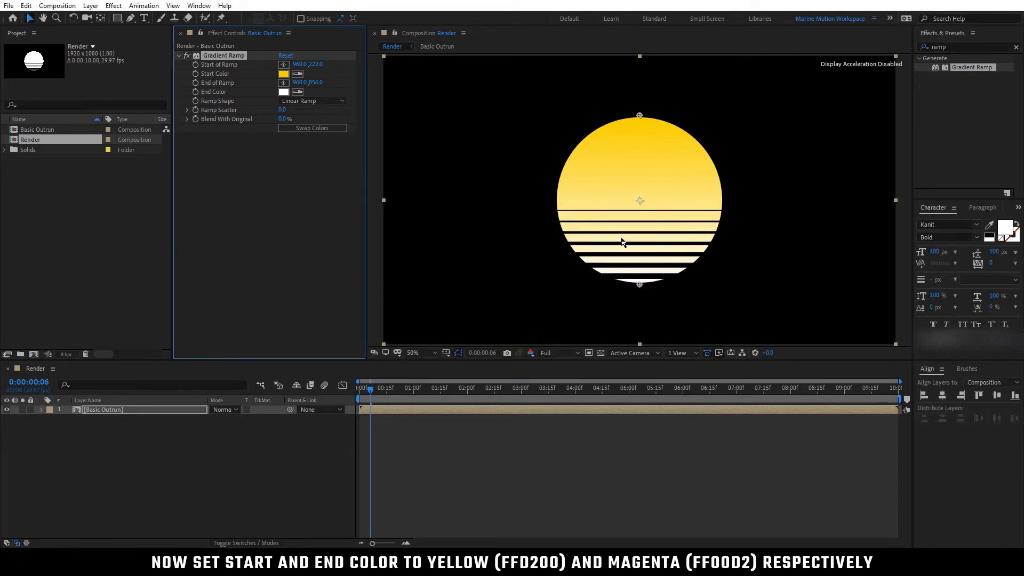
click(284, 91)
text(FF)
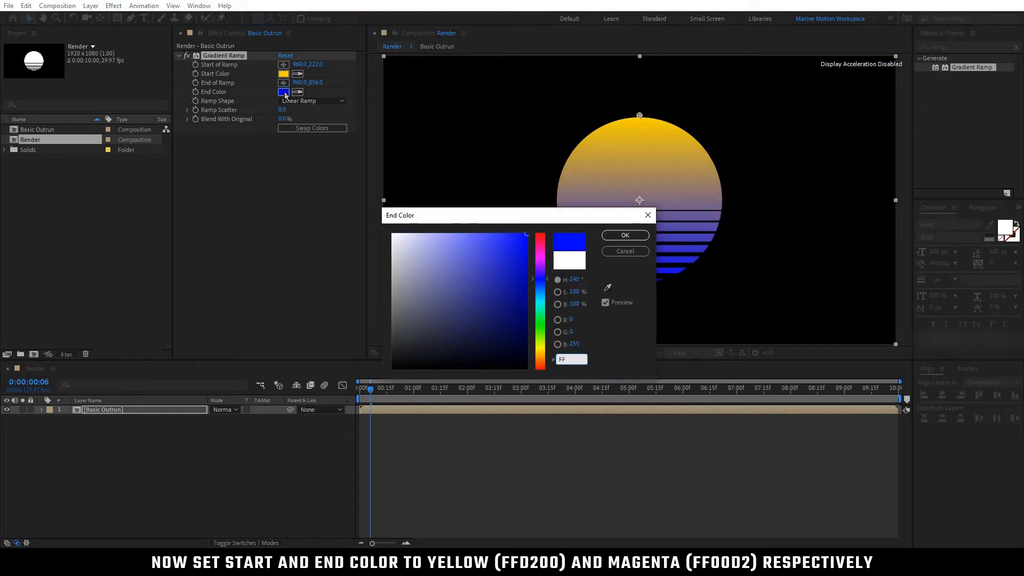
text(00D2)
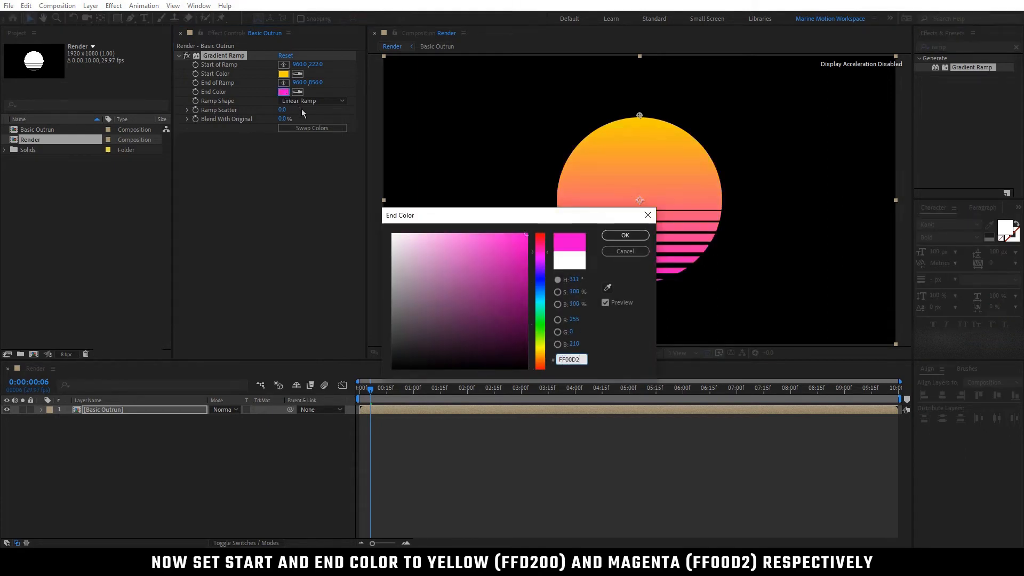
click(624, 236)
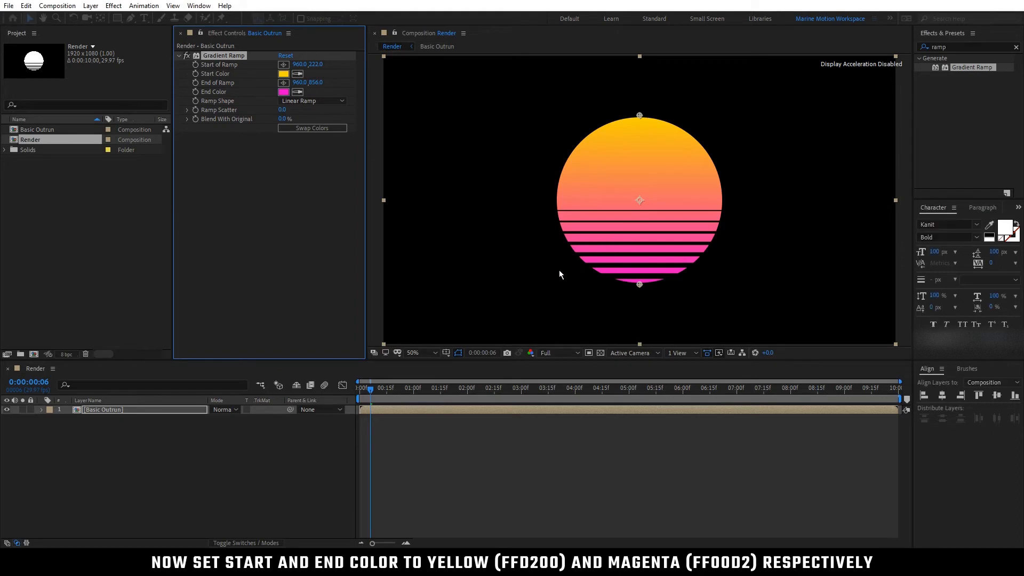
click(243, 452)
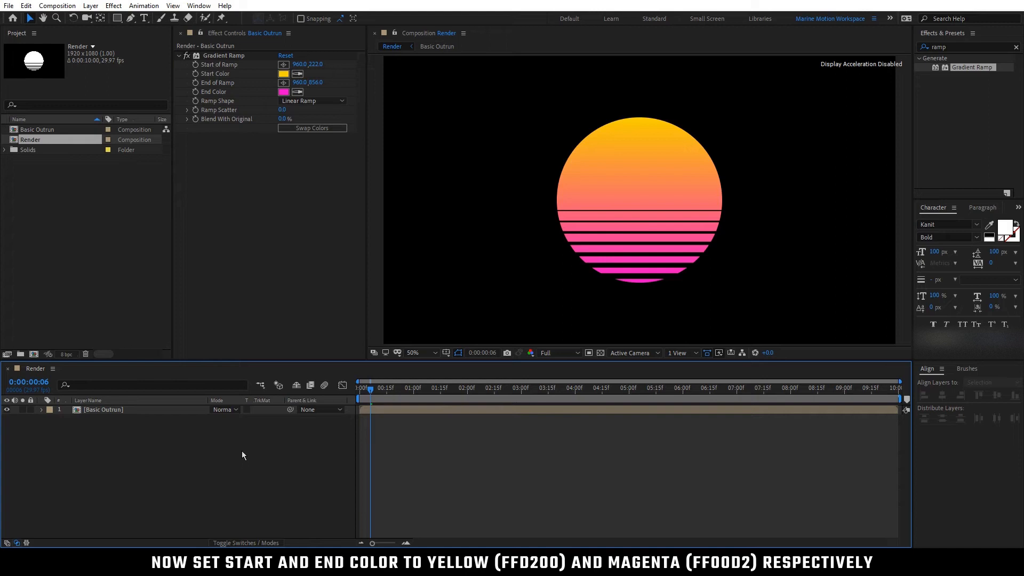
Draw a white circle slightly smaller than the sun from its middle and align it to the composition's center horizontally and vertically.
mouse_move(116, 18)
mouse_down()
mouse_move(159, 21)
mouse_move(162, 42)
mouse_up()
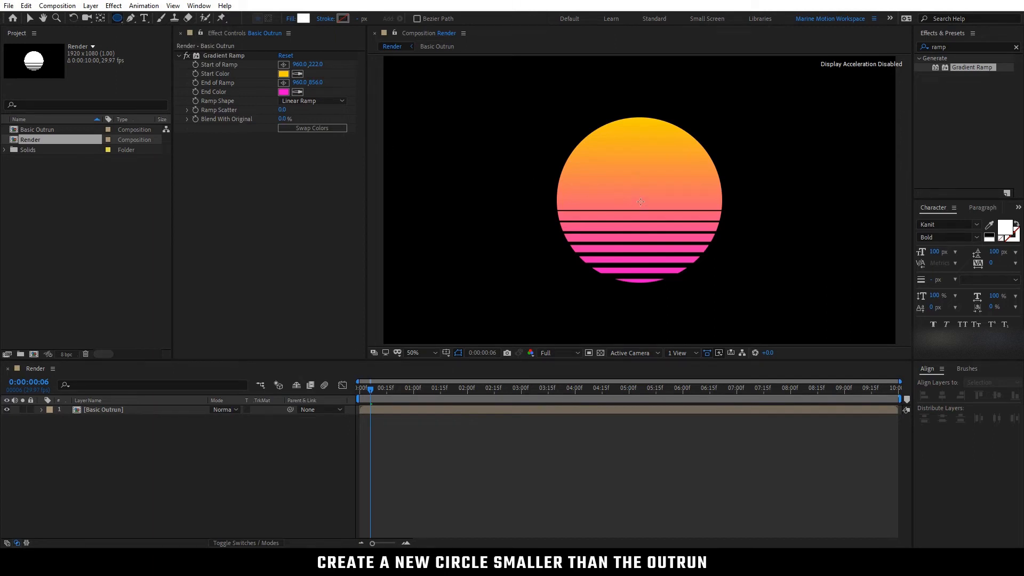
drag(641, 202, 708, 275)
click(943, 395)
click(996, 395)
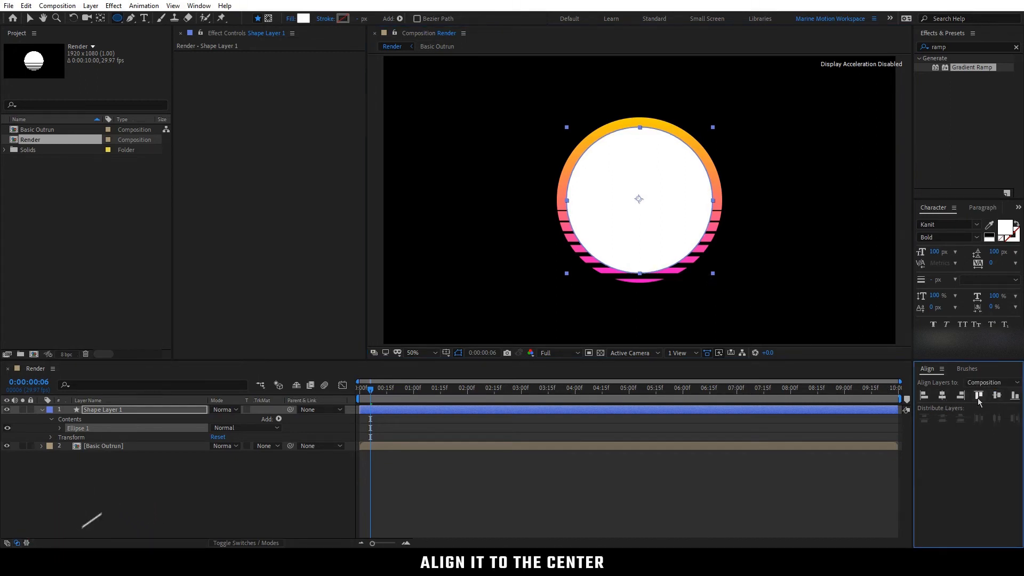
click(830, 323)
key(v)
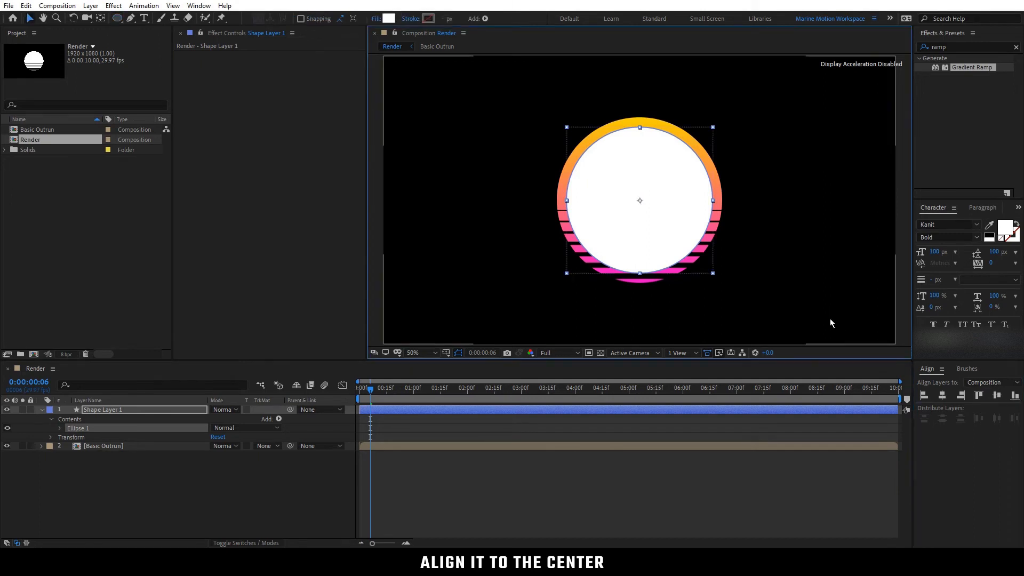
Move the new circle's shape layer below the Basic Outrun layer.
click(45, 410)
drag(98, 413, 115, 427)
click(127, 436)
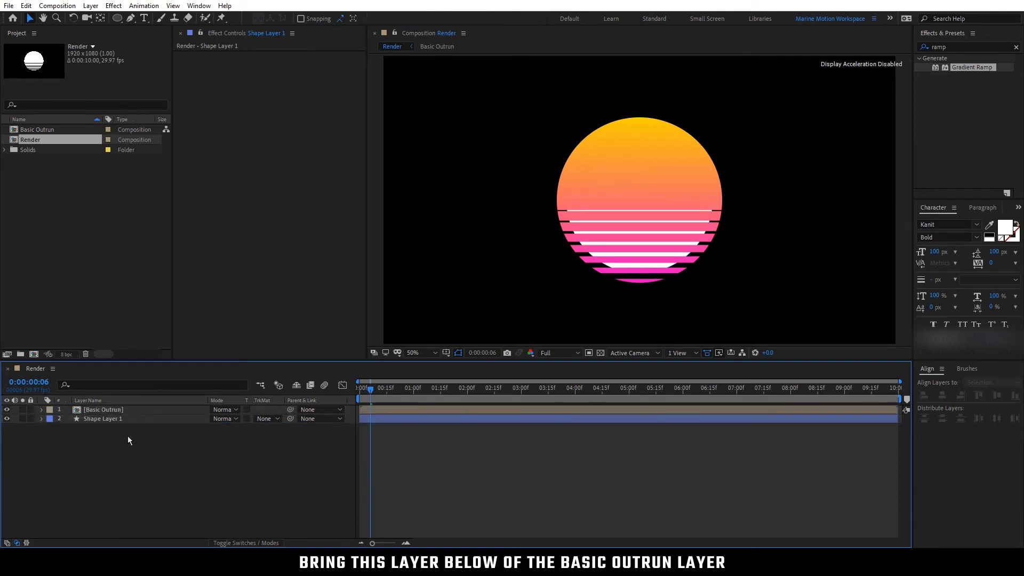
Find the Fill effect and apply it to Shape Layer 1.
click(955, 46)
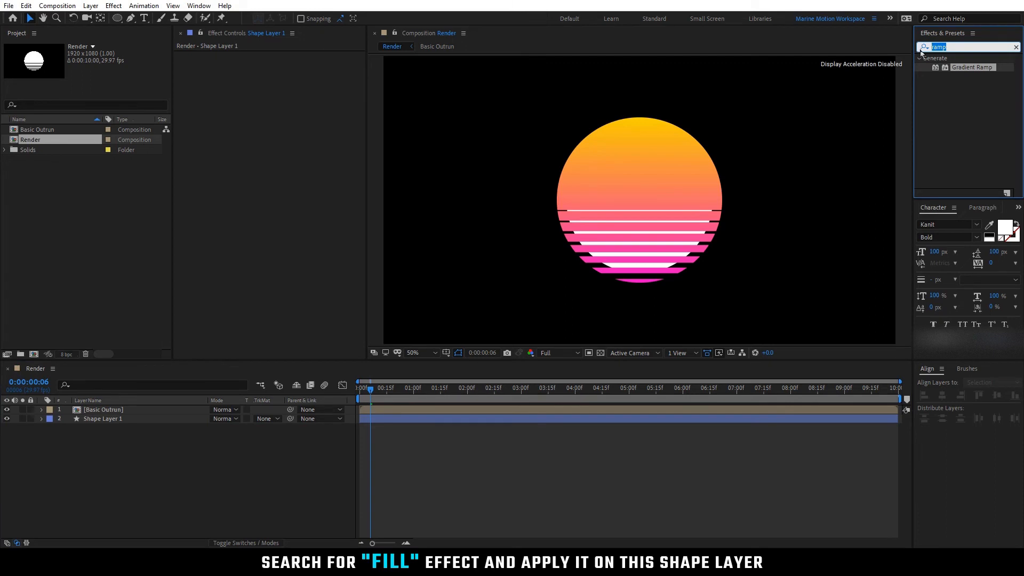
text(fill)
click(956, 113)
drag(956, 116, 165, 419)
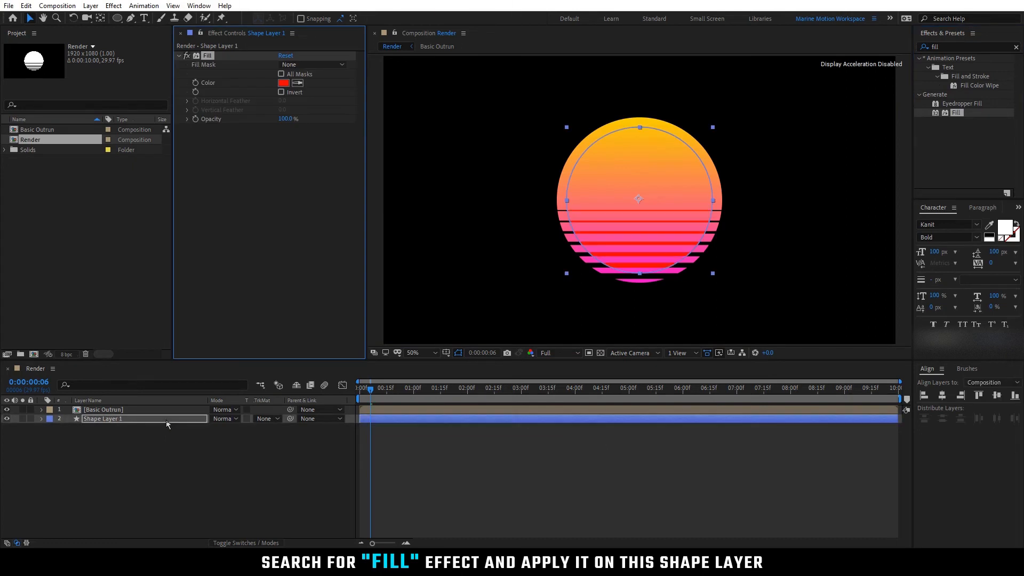
click(184, 443)
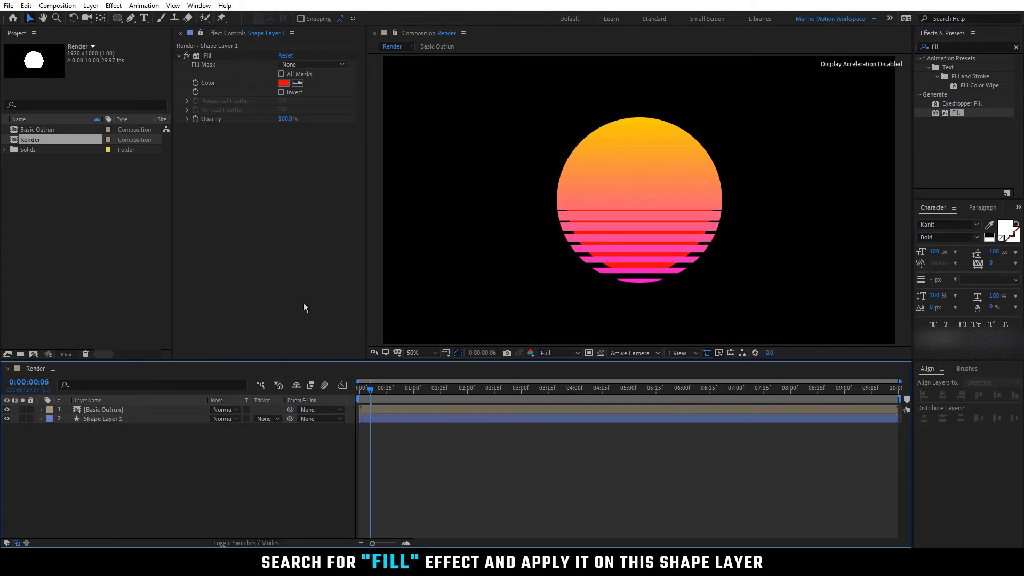
Set the Fill effect's color on Shape Layer 1 to magenta red FF004E.
click(283, 83)
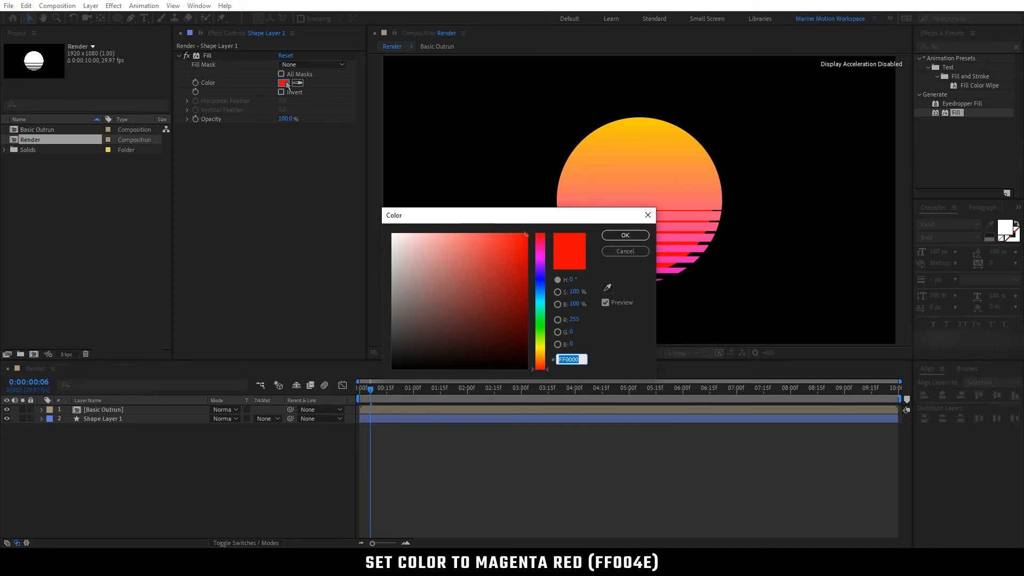
text(FF004E)
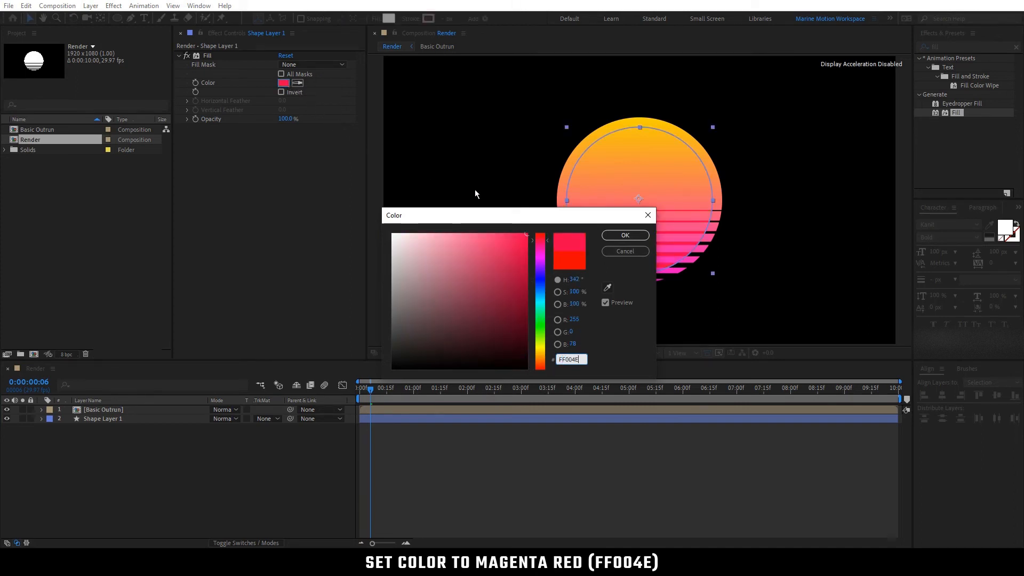
click(623, 235)
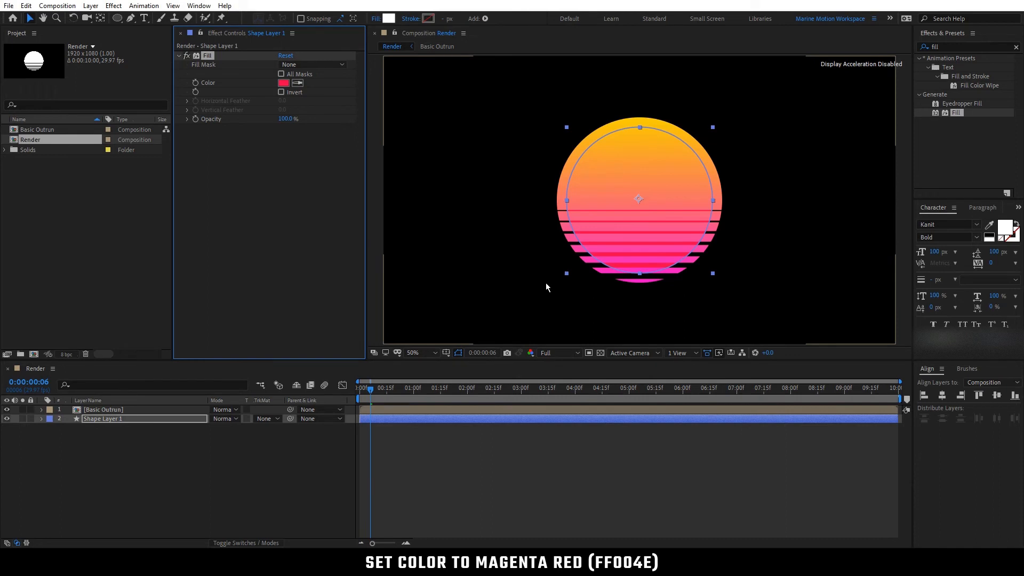
click(211, 439)
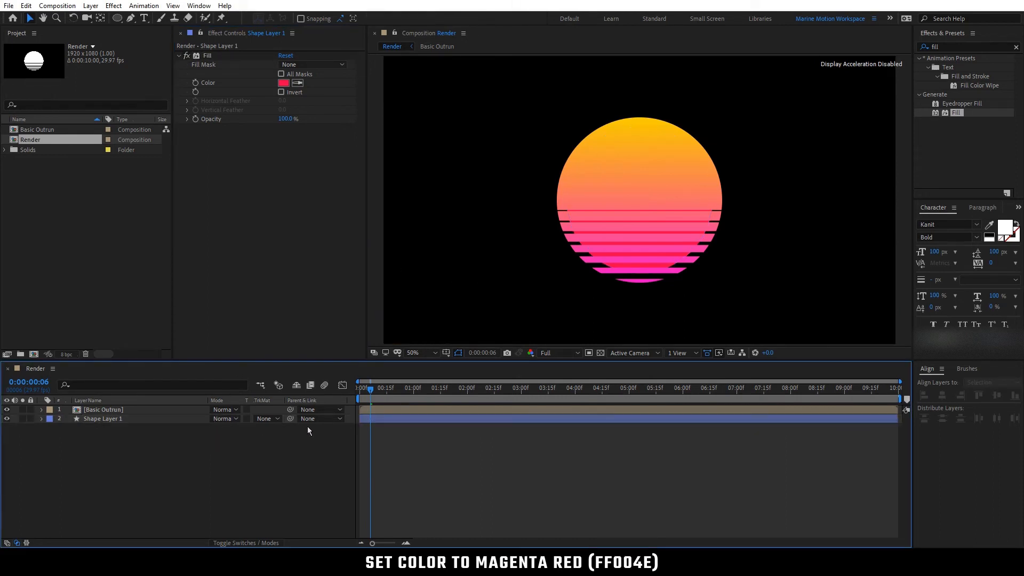
Find the Fast Box Blur effect, apply it to Shape Layer 1 and set its blur radius to 30.
click(920, 48)
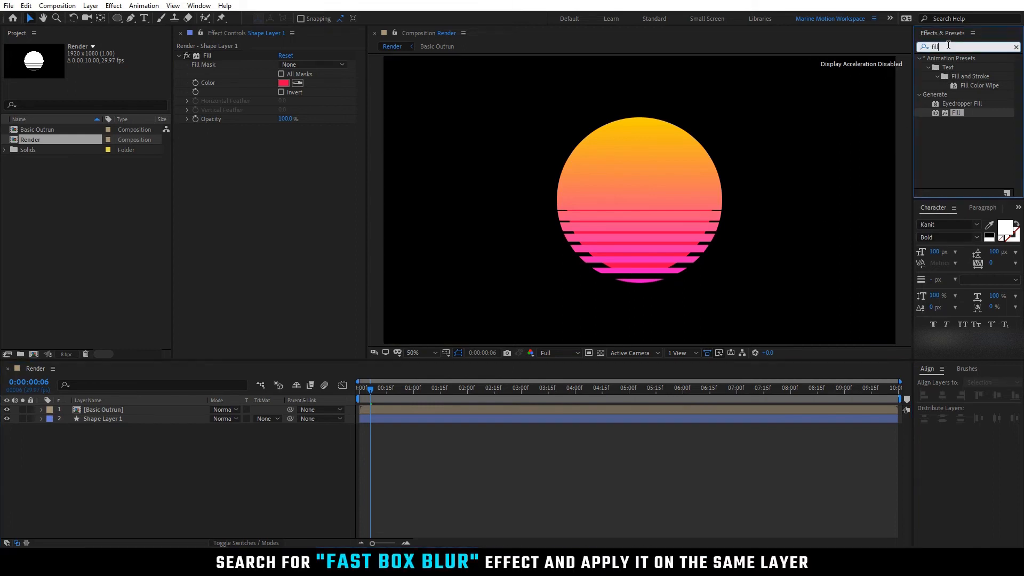
text(fast)
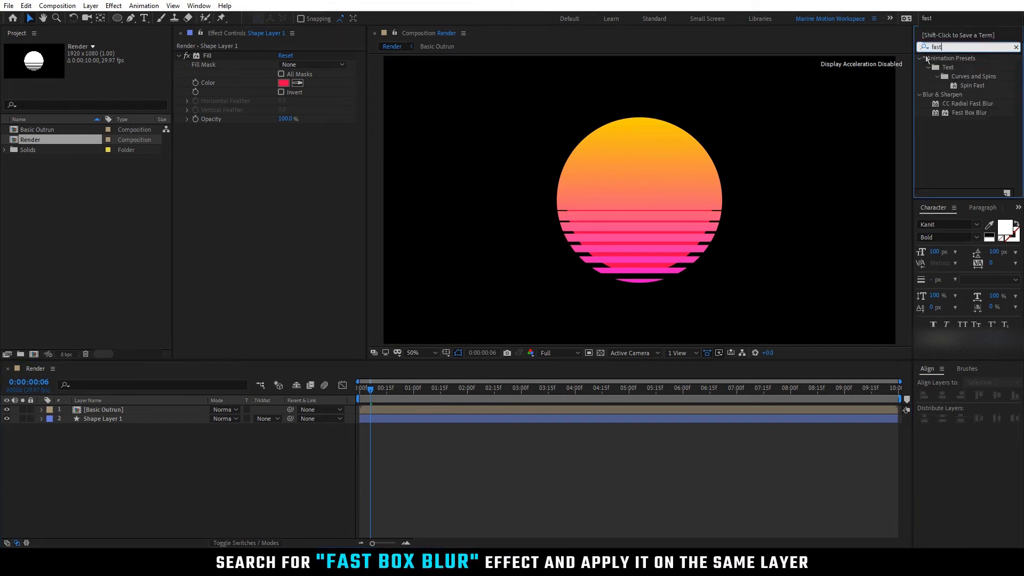
drag(966, 114, 322, 136)
click(282, 139)
text(30)
key(Return)
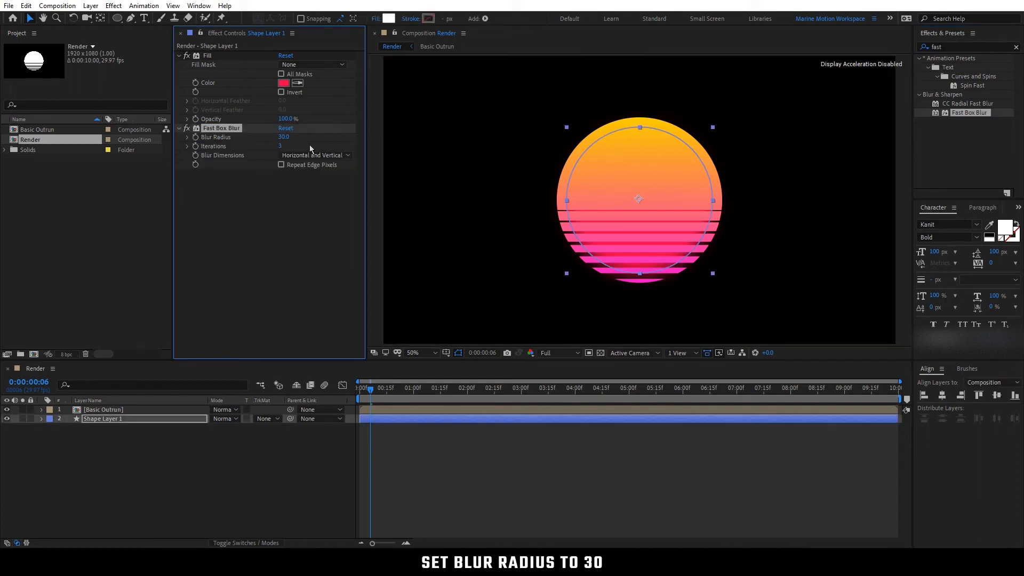
click(228, 443)
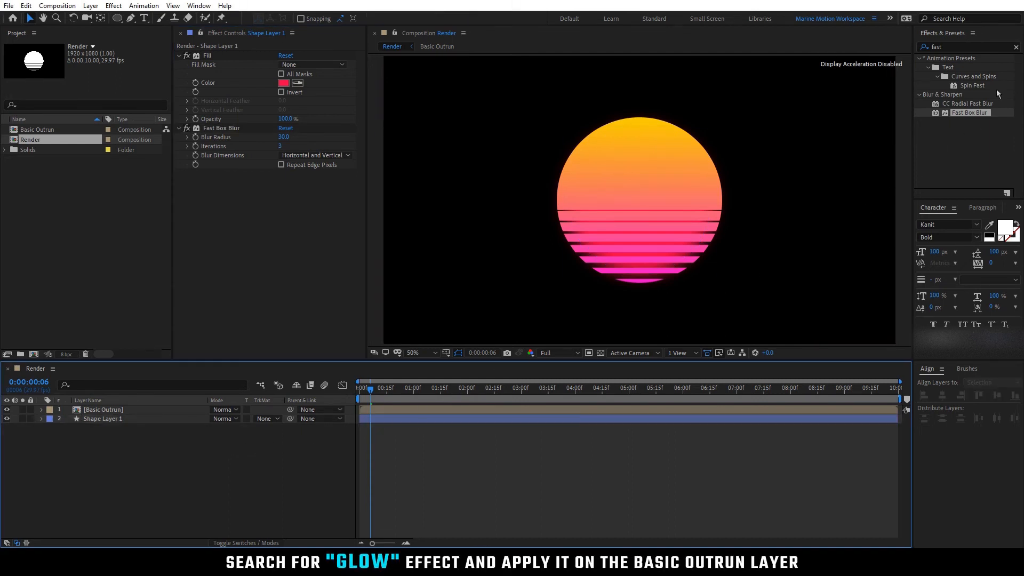
Find the Glow effect, apply it to the Basic Outrun layer and base the glow on the Alpha Channel.
click(927, 46)
text(glo)
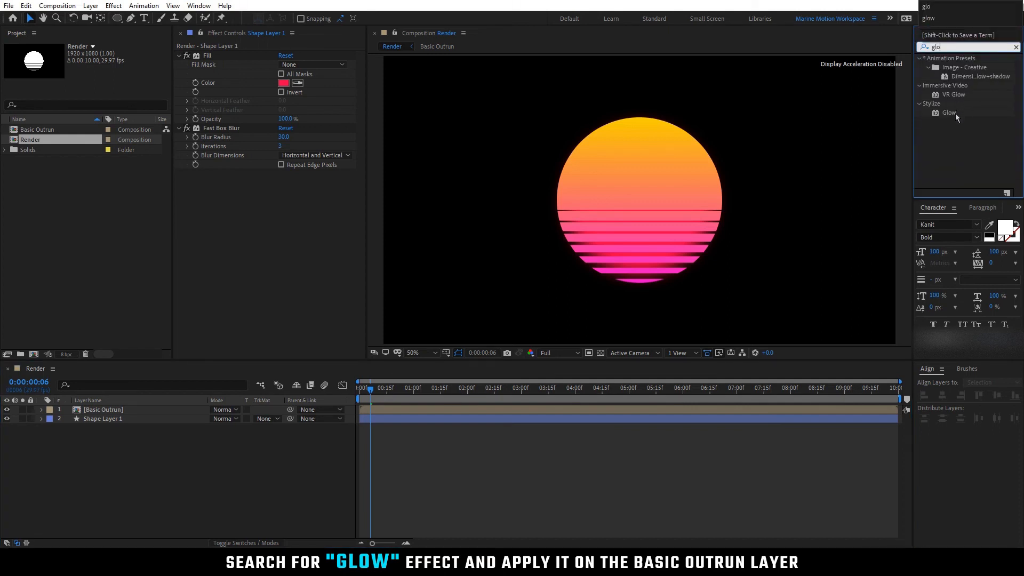
drag(956, 113, 157, 416)
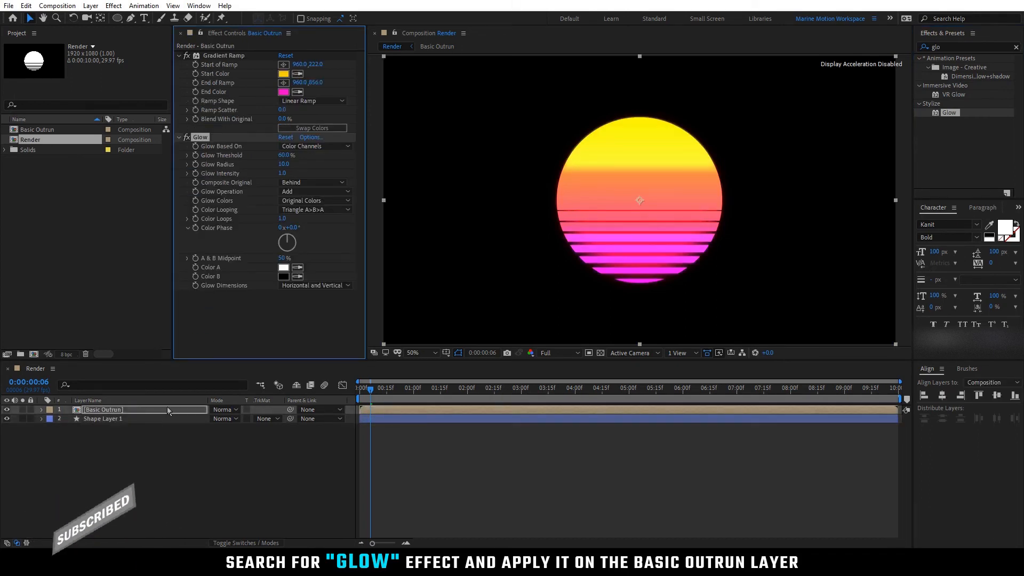
click(334, 148)
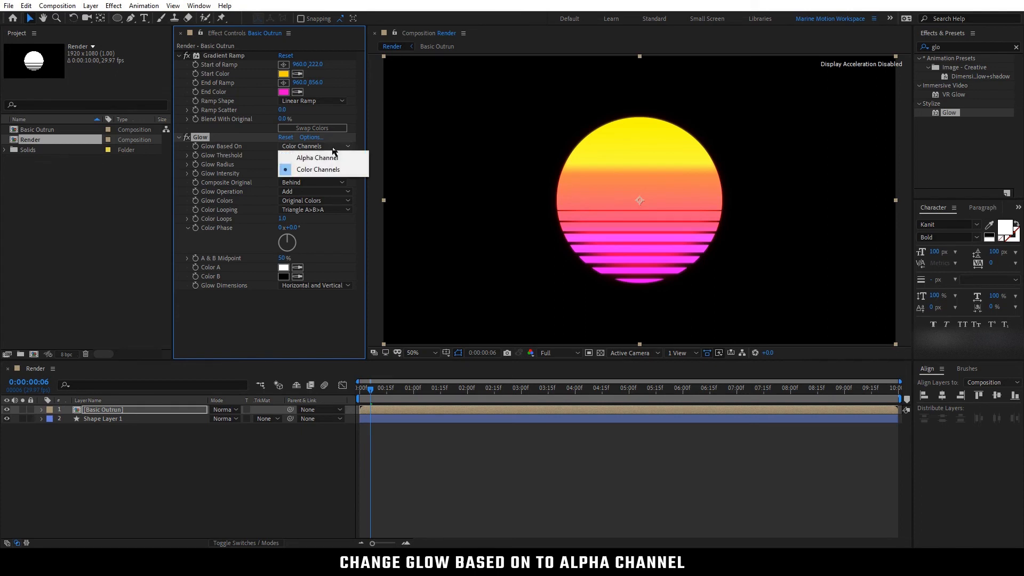
click(332, 155)
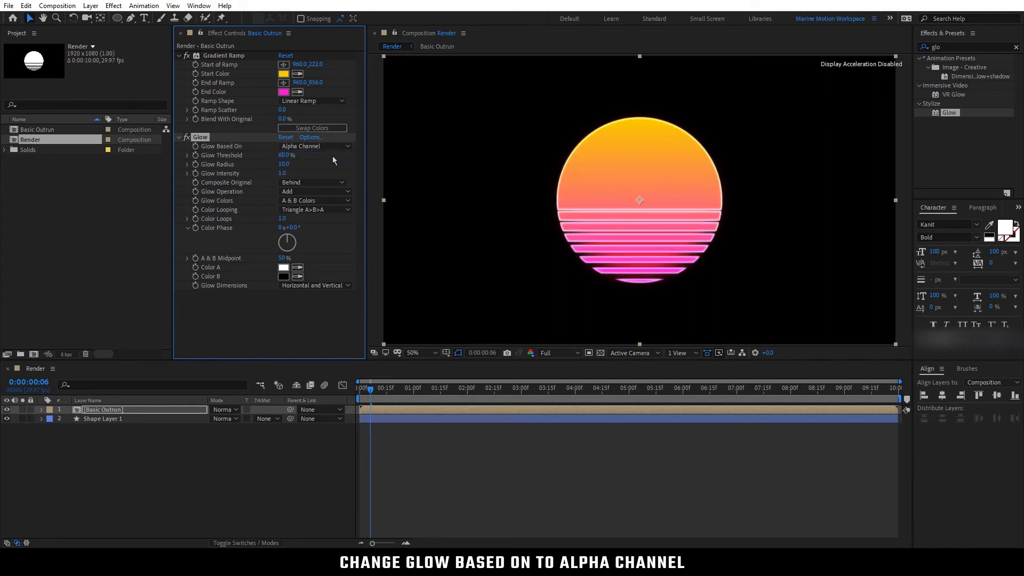
Set the Glow effect's Color A to magenta red FF004E.
click(283, 269)
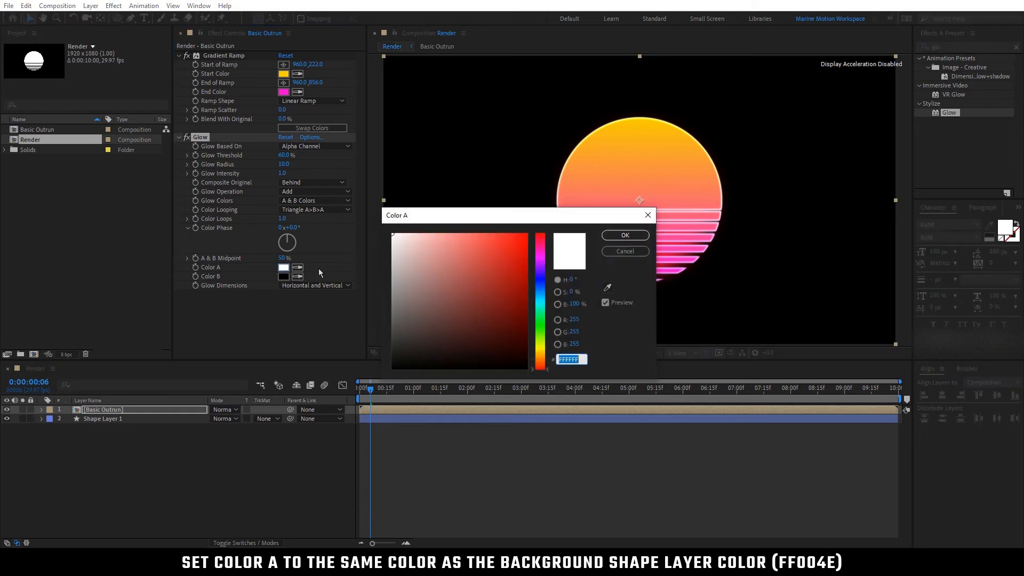
text(FF004E)
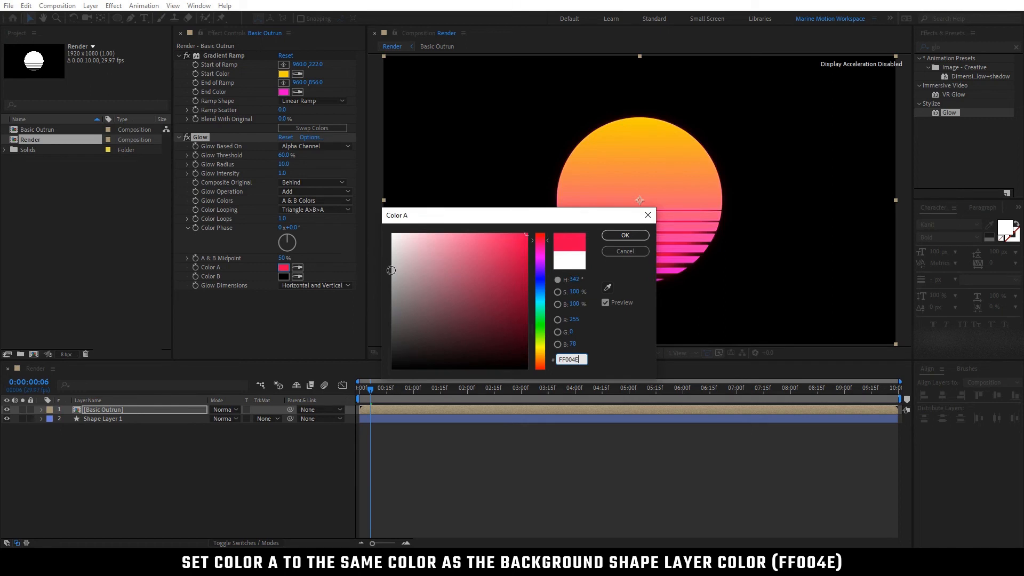
click(623, 236)
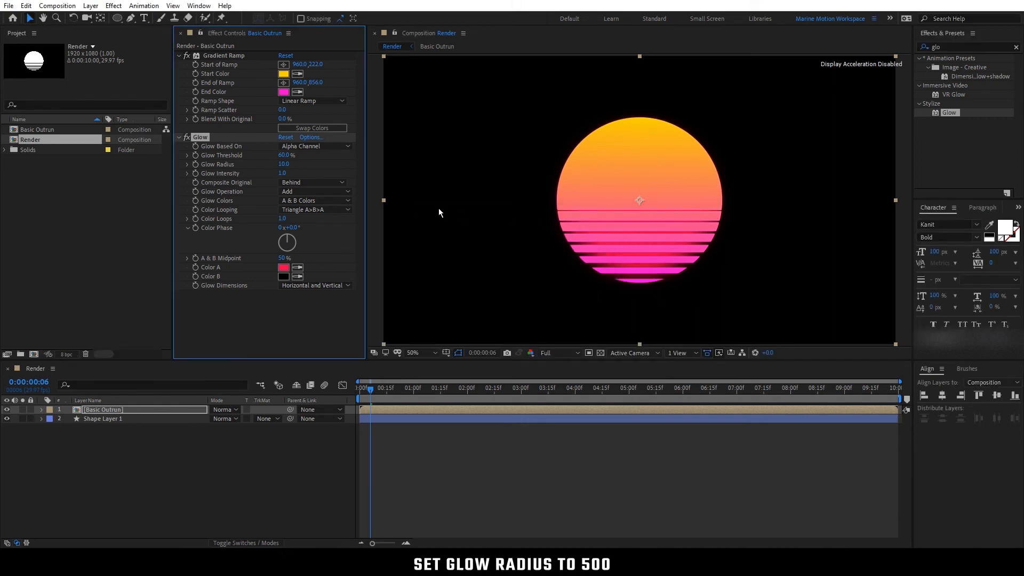
Set the Glow Radius on the Basic Outrun layer to 500.
click(283, 164)
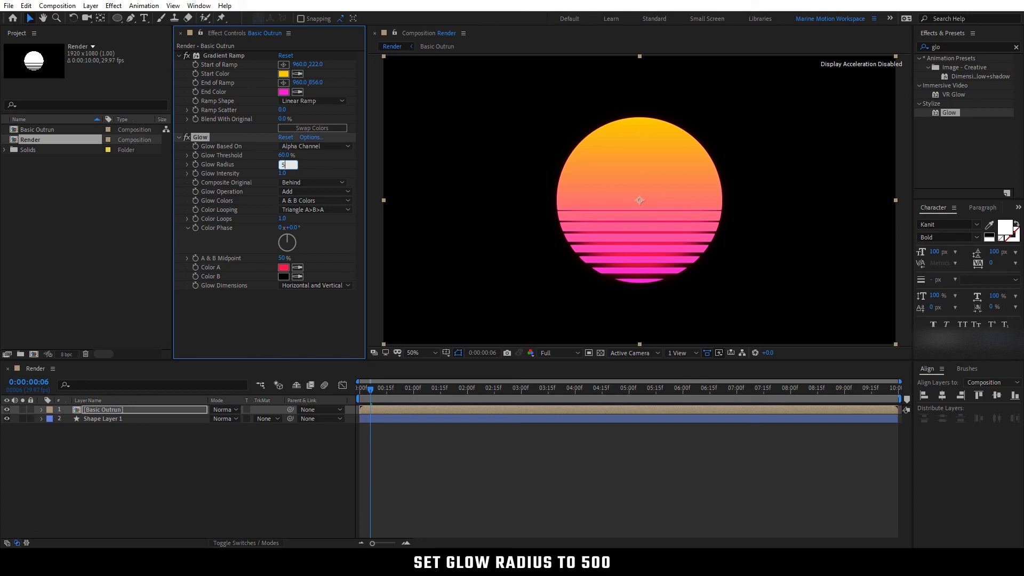
text(500)
key(Return)
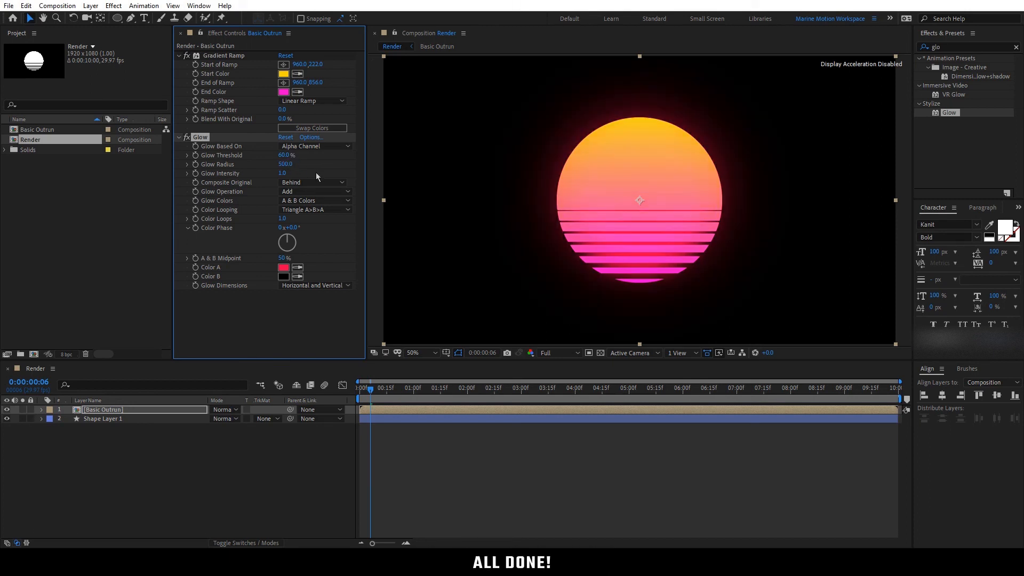
click(186, 443)
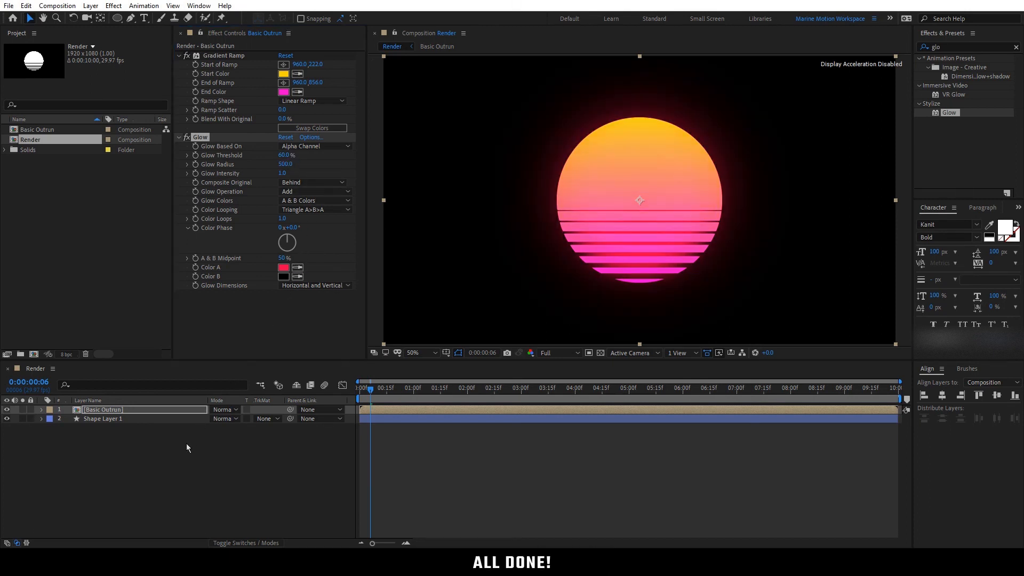